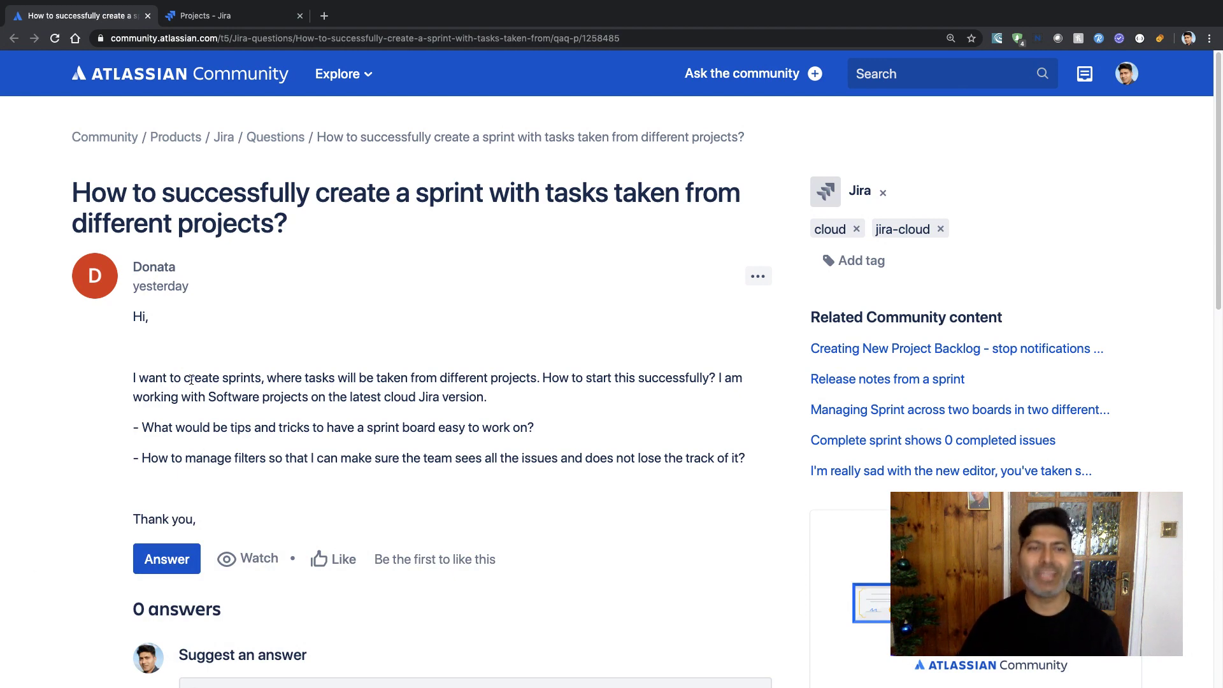
Step: Read the community question on one sprint across several projects, then switch to the Jira projects tab
scroll(245, 387, down, 1)
scroll(245, 389, down, 3)
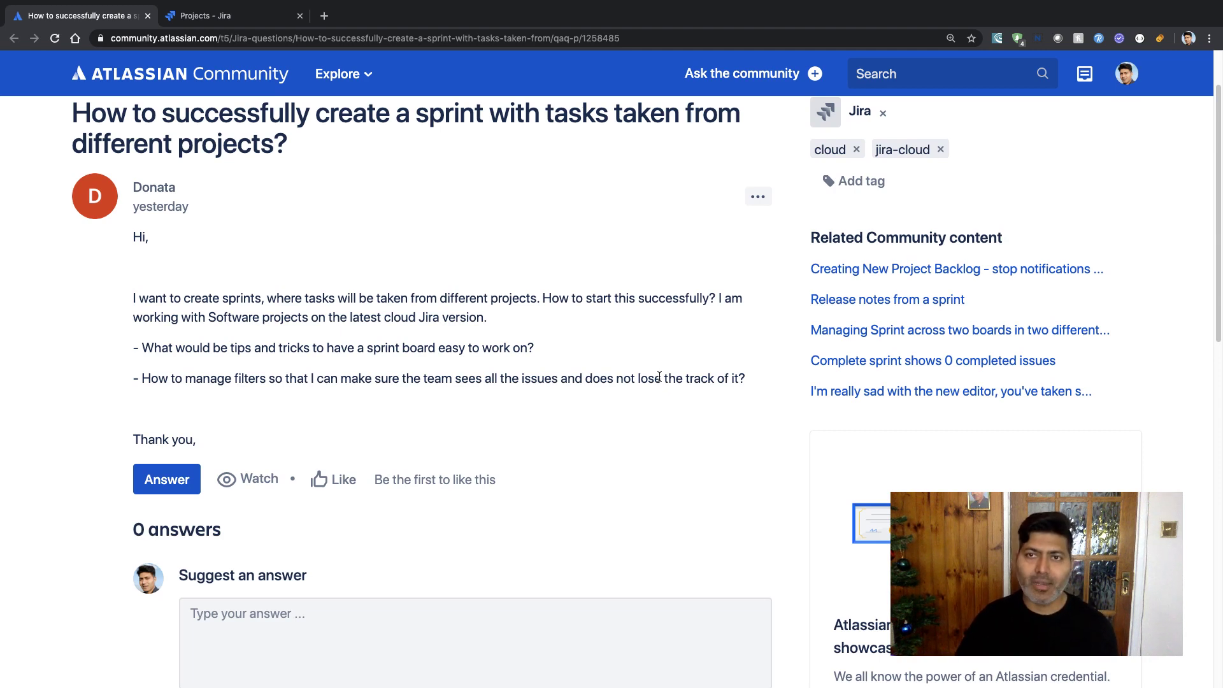
key(ctrl+Tab)
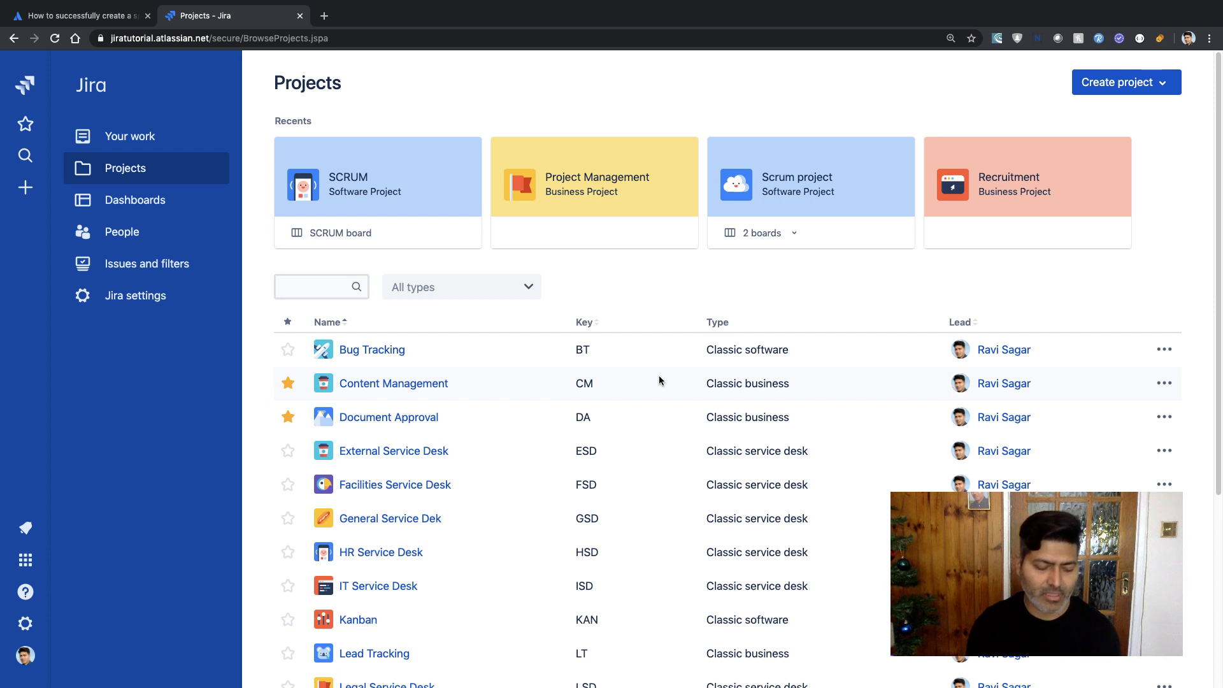
scroll(659, 381, down, 2)
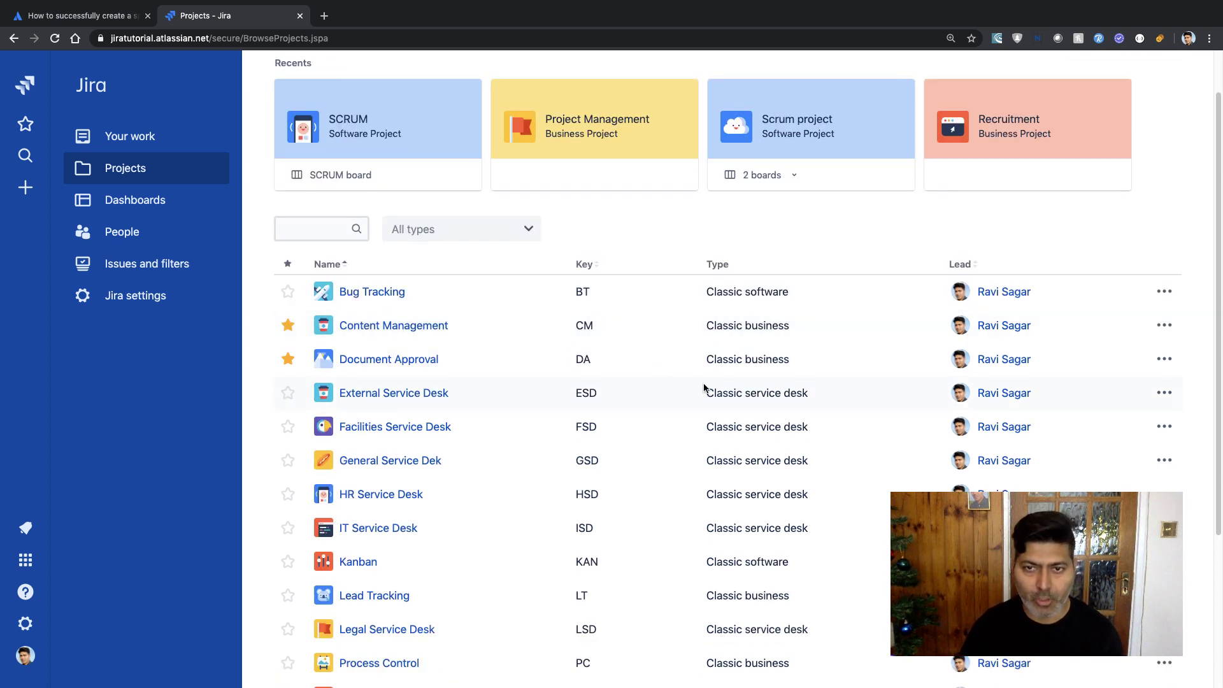
double_click(754, 562)
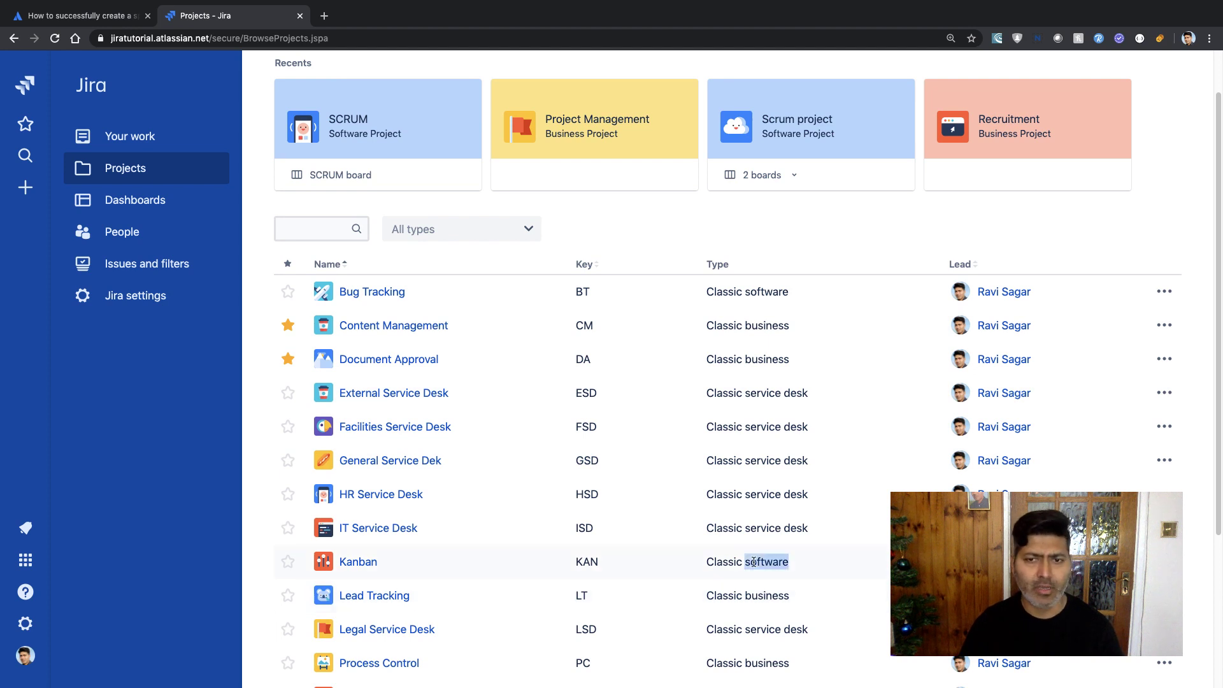
scroll(753, 562, up, 2)
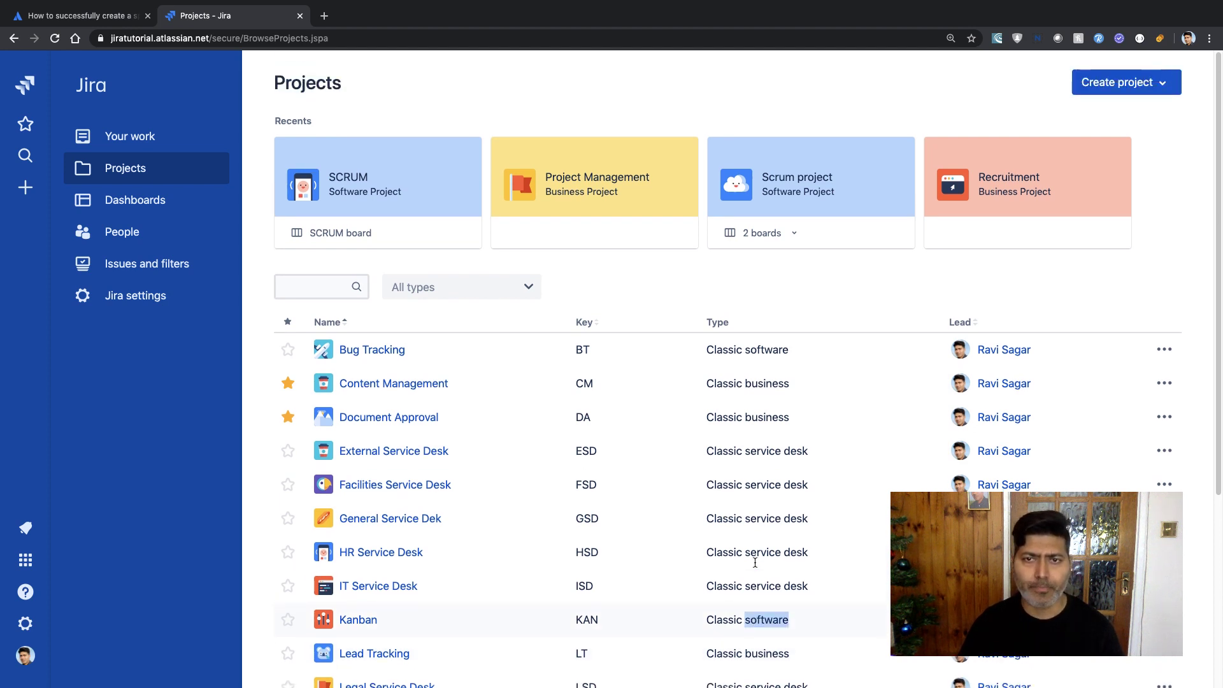
click(742, 343)
triple_click(738, 349)
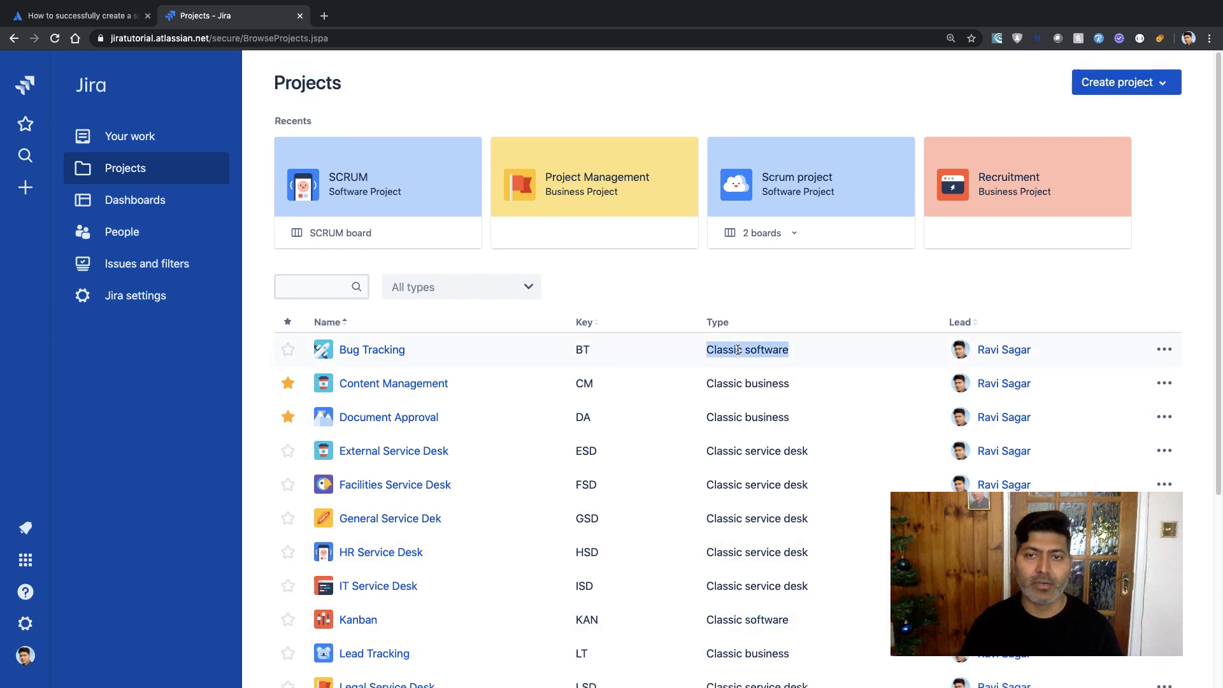
scroll(748, 439, down, 1)
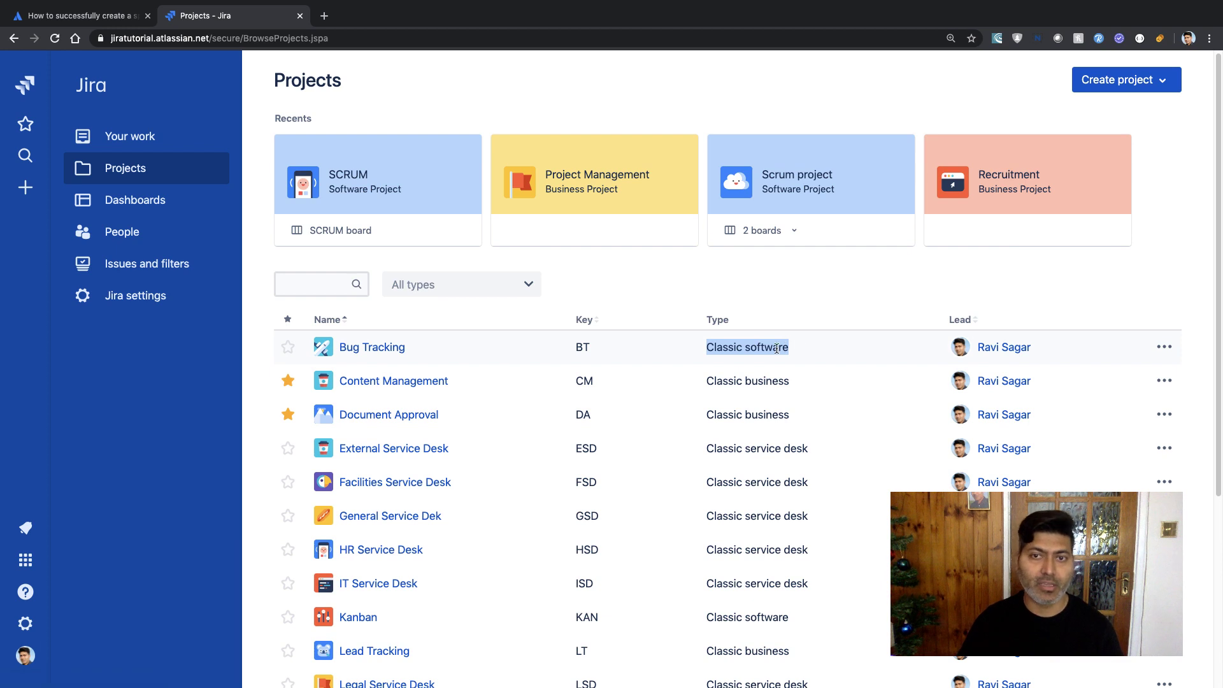
scroll(802, 385, down, 1)
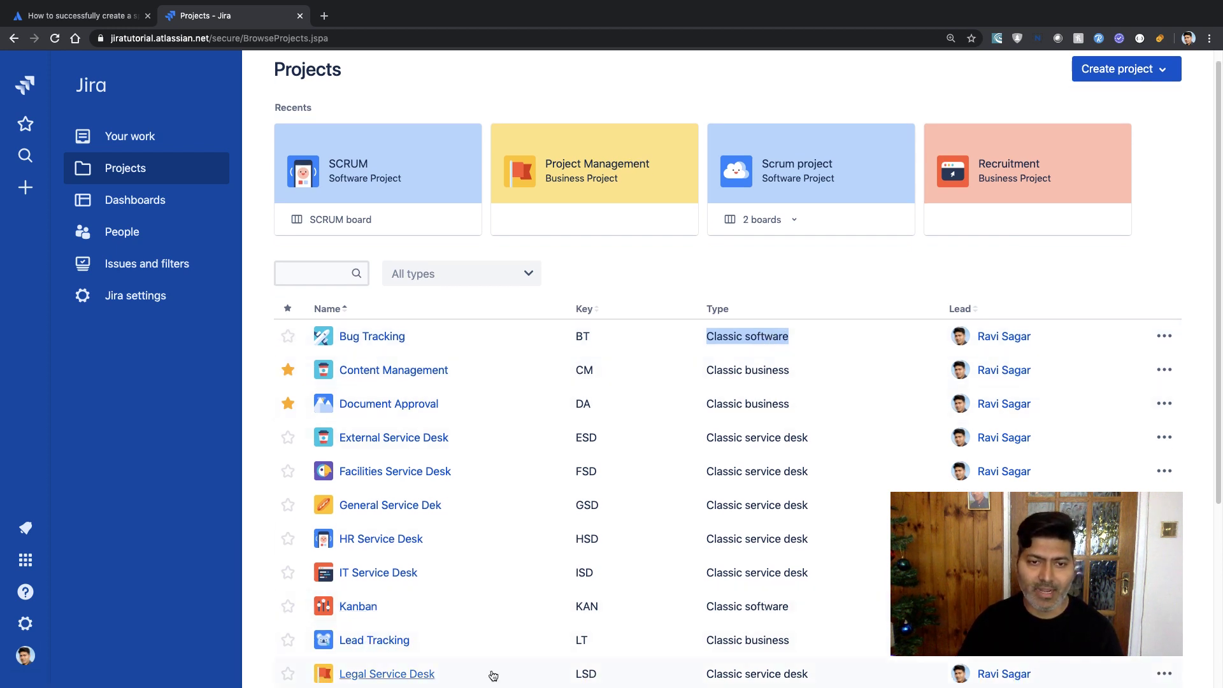
scroll(699, 584, down, 2)
scroll(699, 585, down, 1)
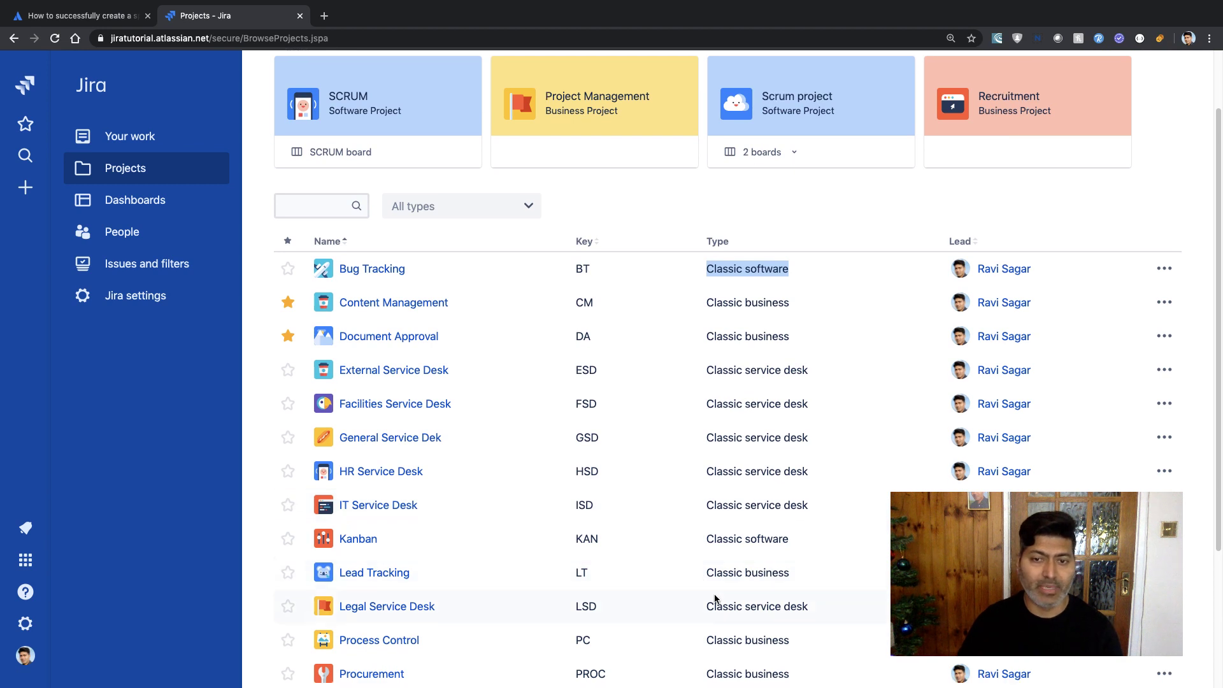
scroll(741, 557, down, 3)
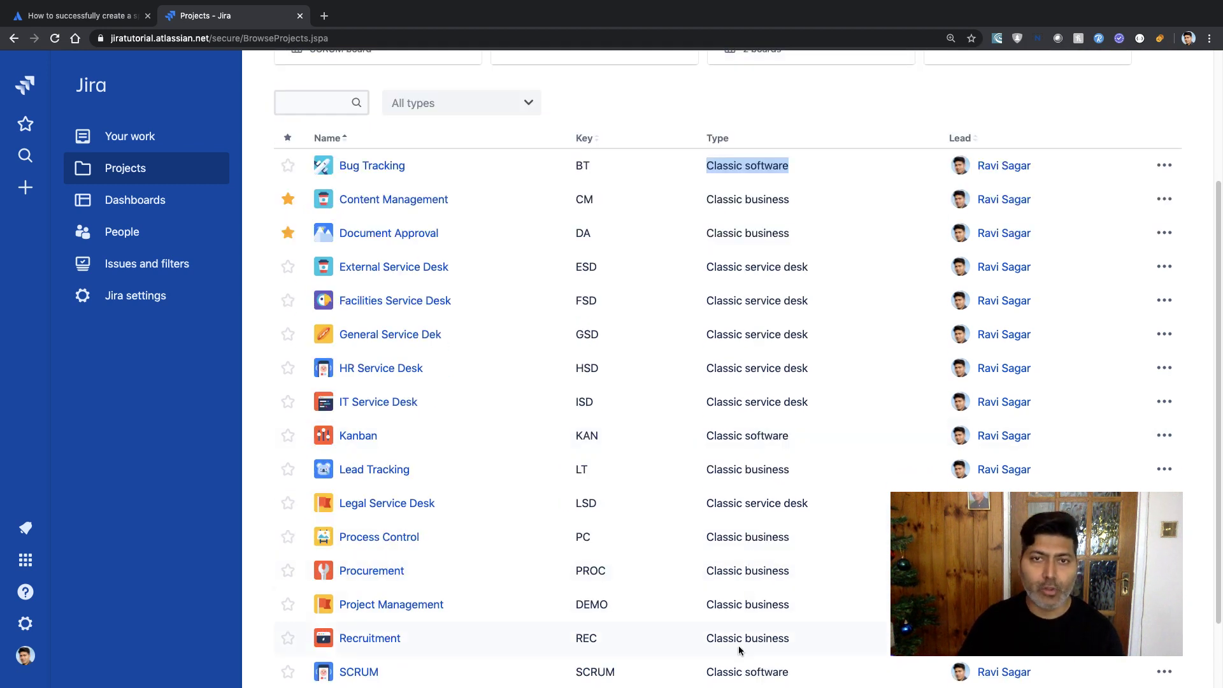
triple_click(730, 671)
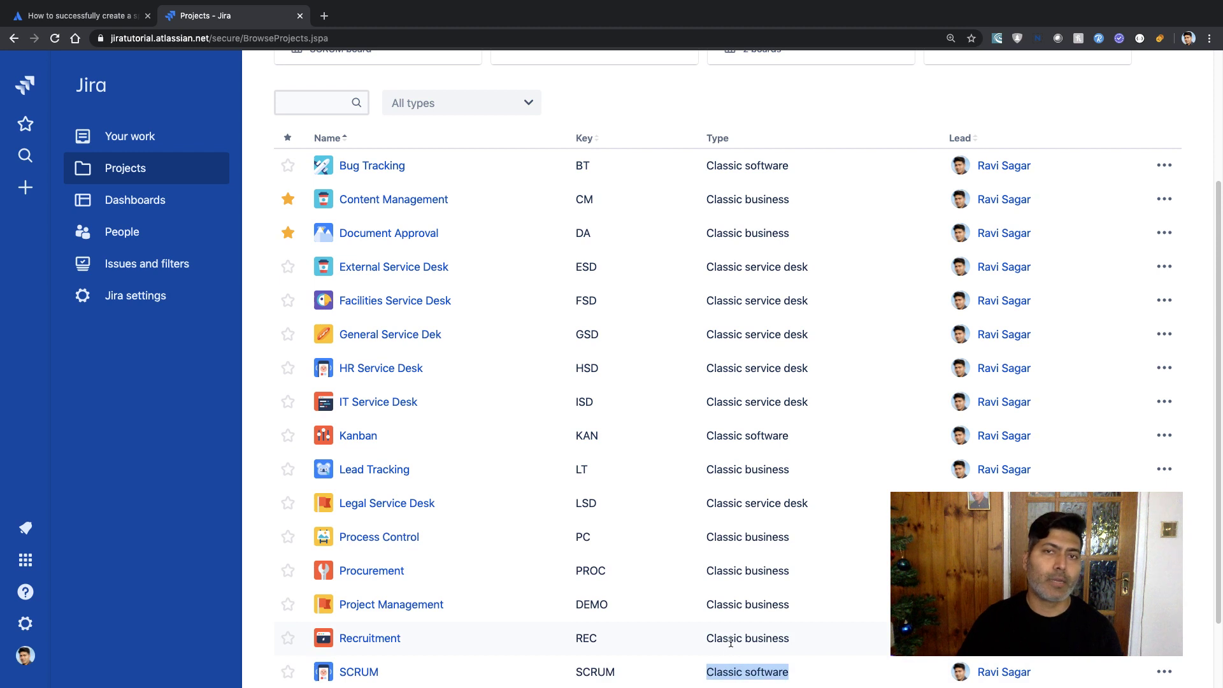
scroll(35, 382, up, 1)
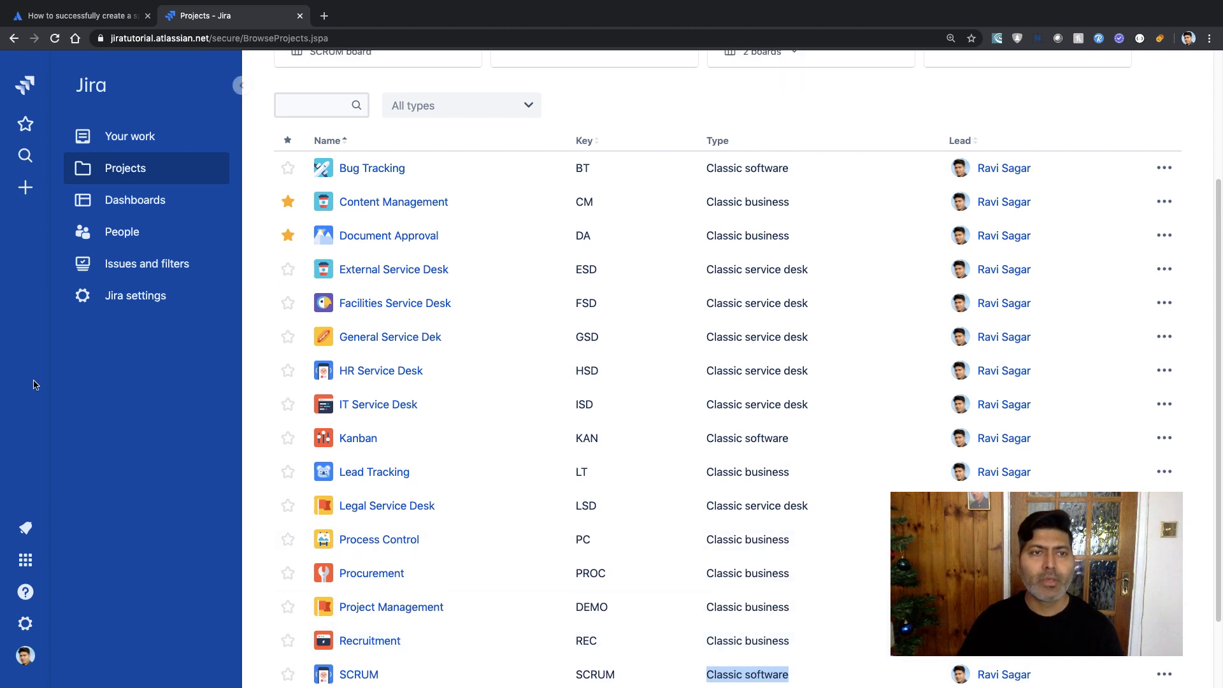
click(26, 189)
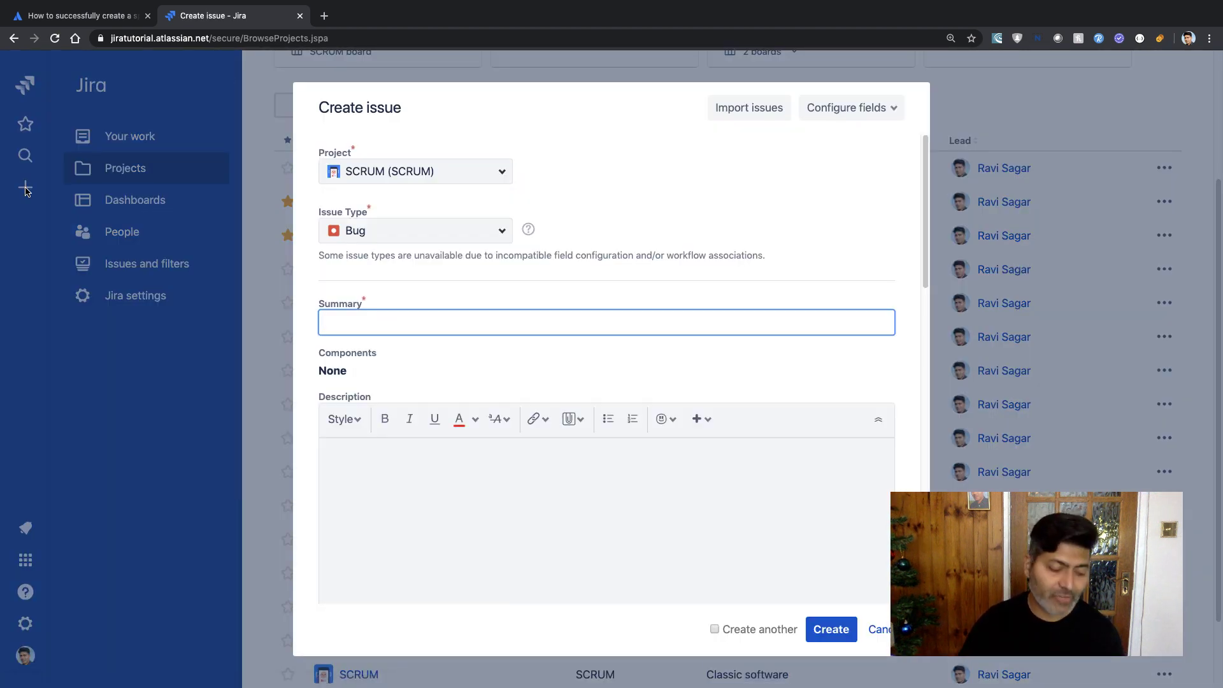
key(Escape)
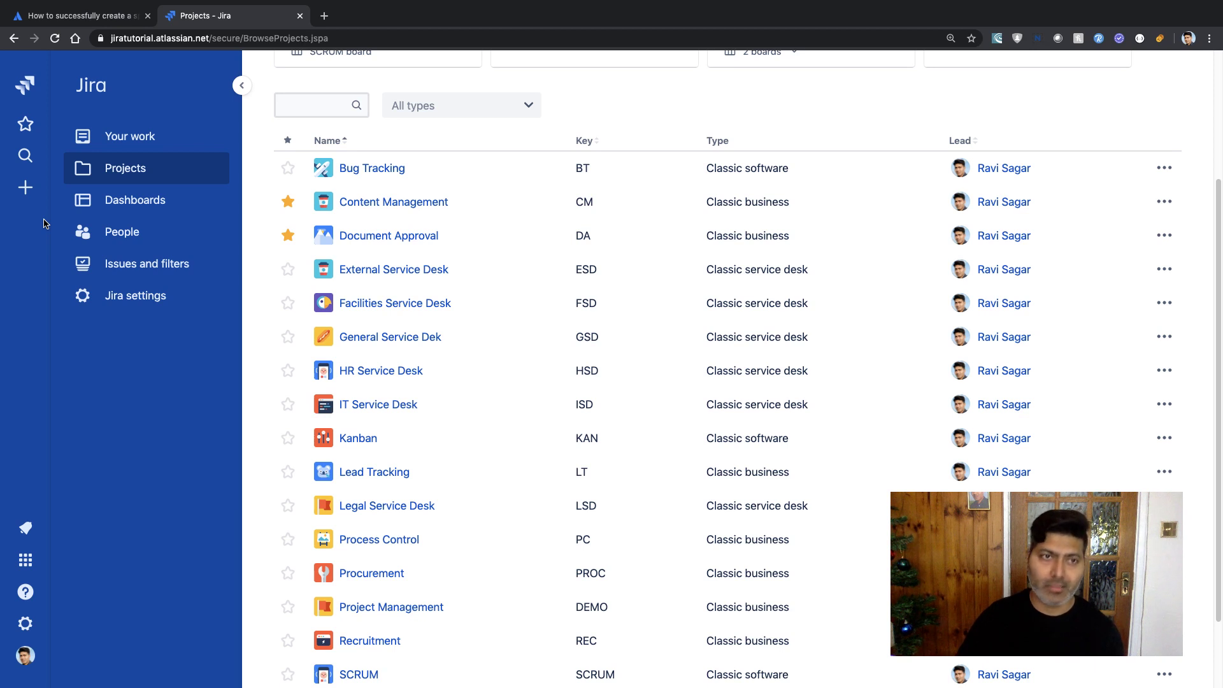
Step: Go from Search to View all Boards and start the Create board dialog
click(26, 155)
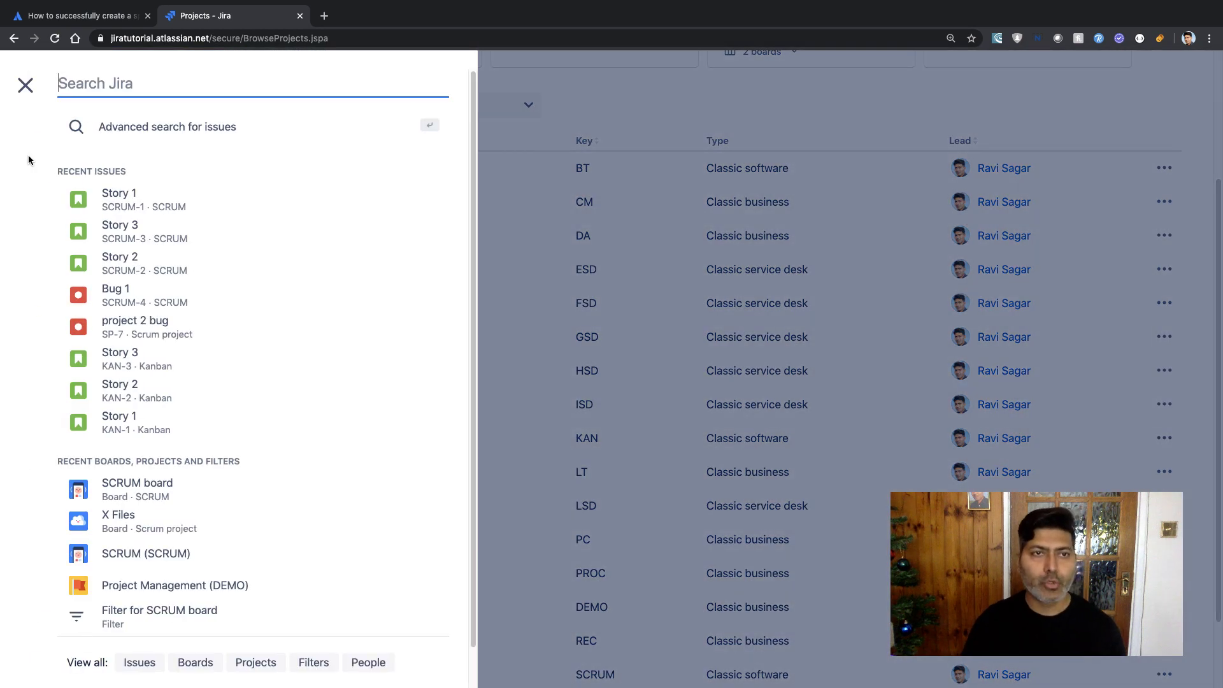
click(613, 99)
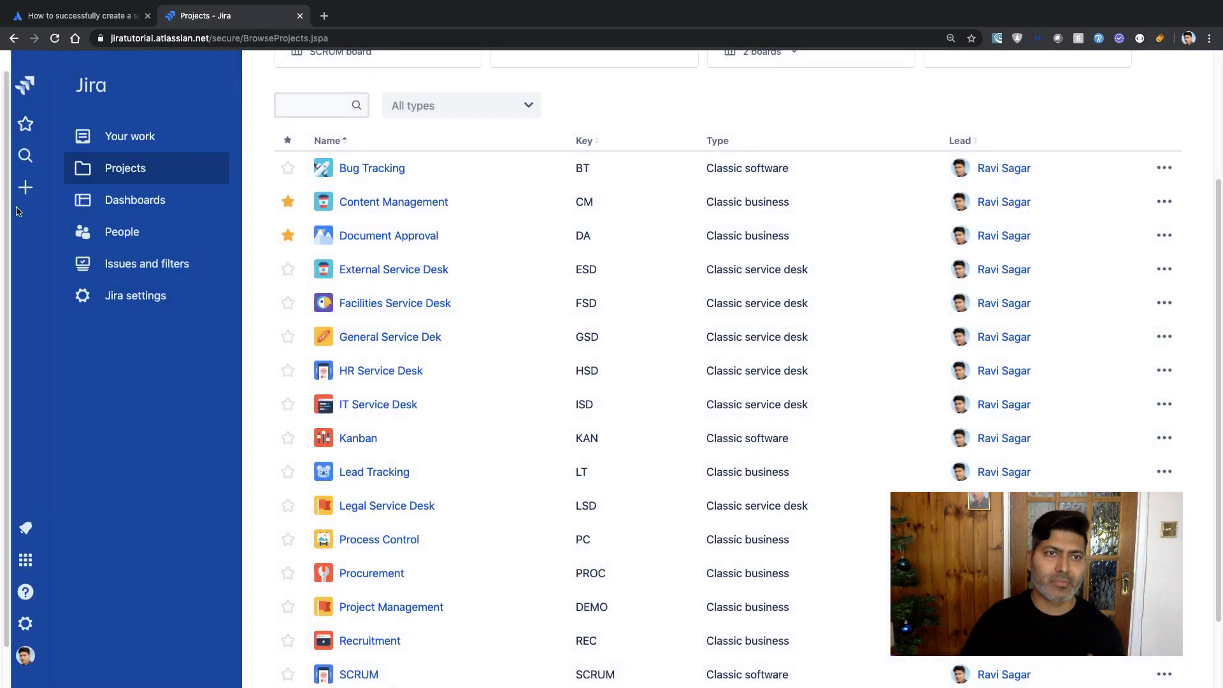
click(24, 156)
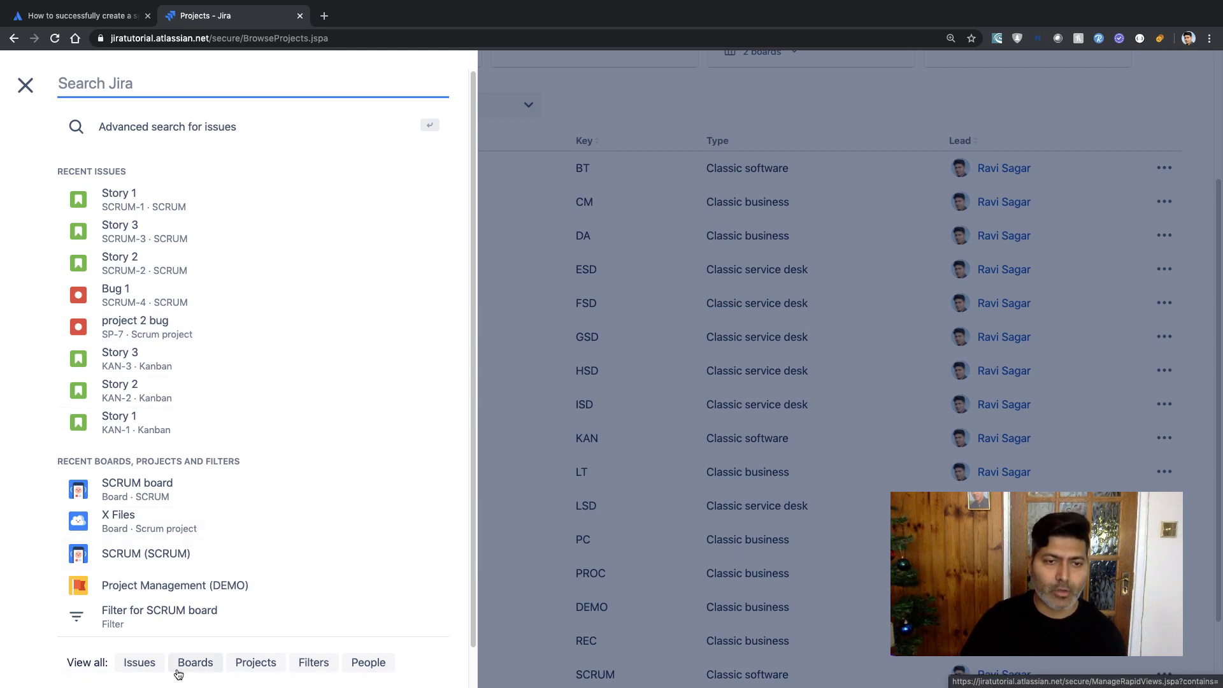
click(201, 669)
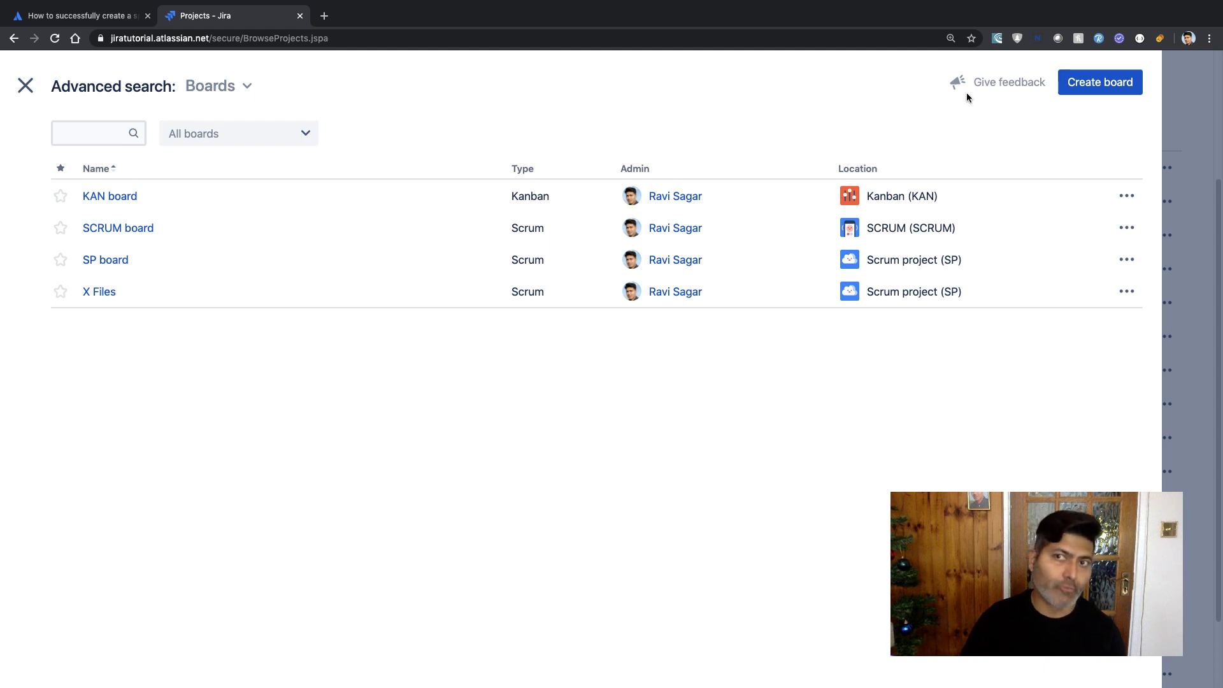
click(1100, 82)
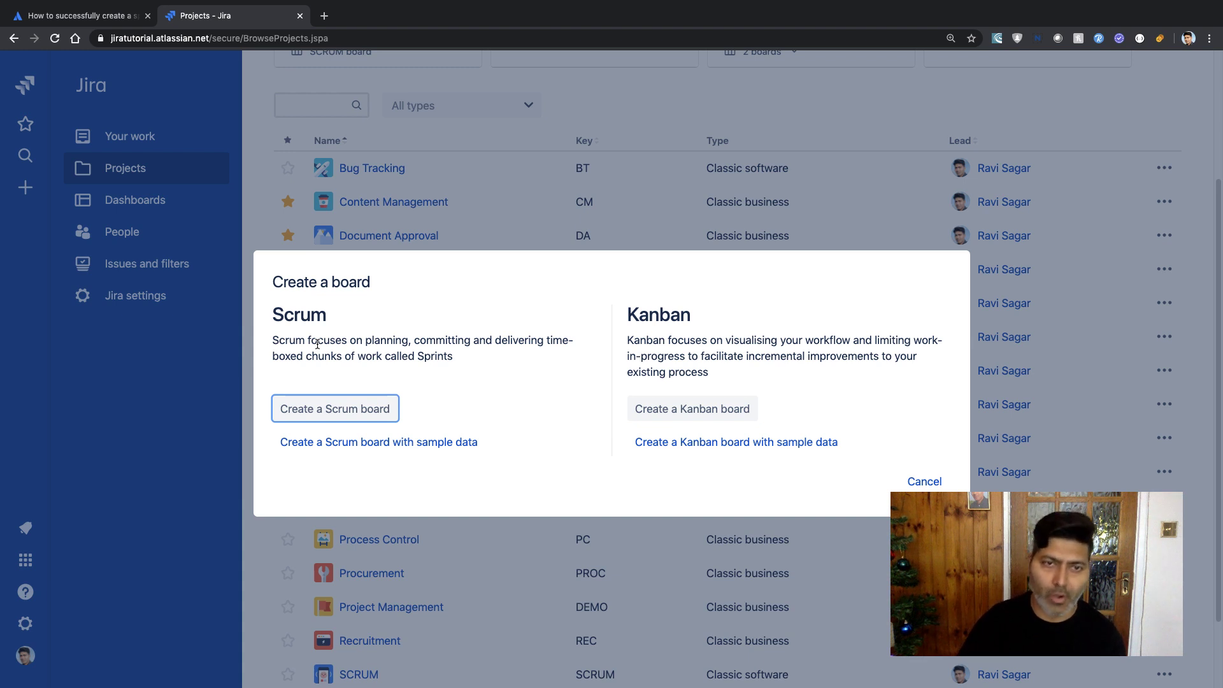
Step: Choose a Scrum board built from an existing project
click(364, 417)
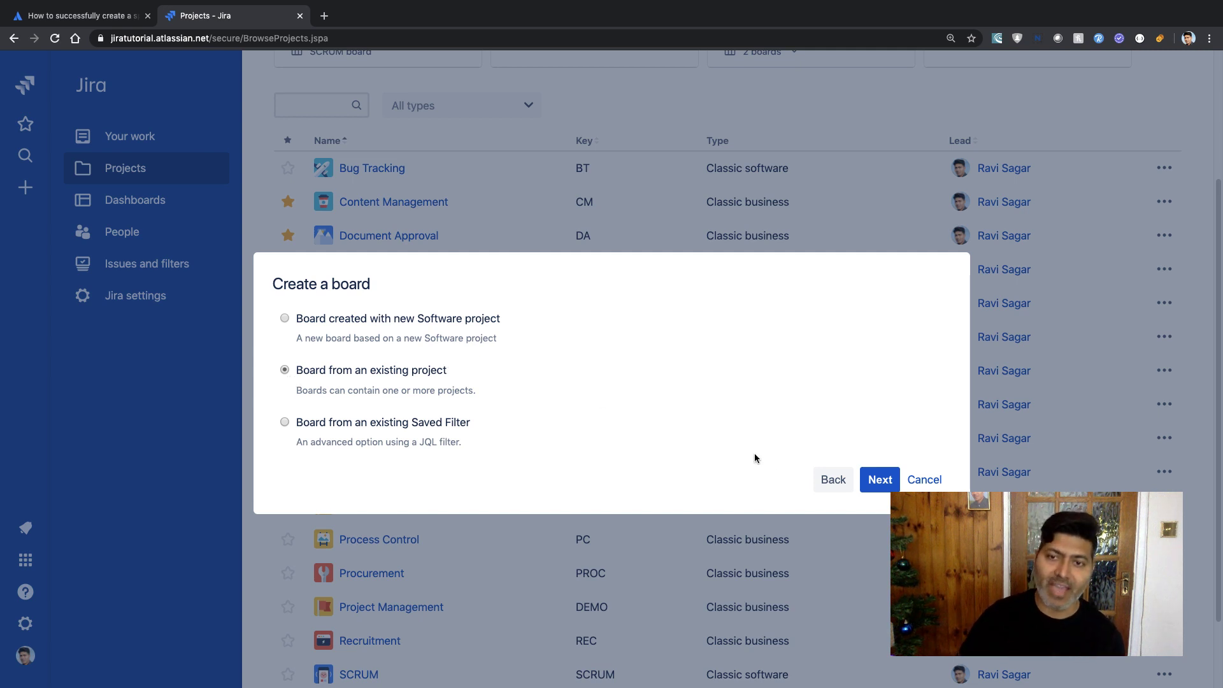
click(885, 484)
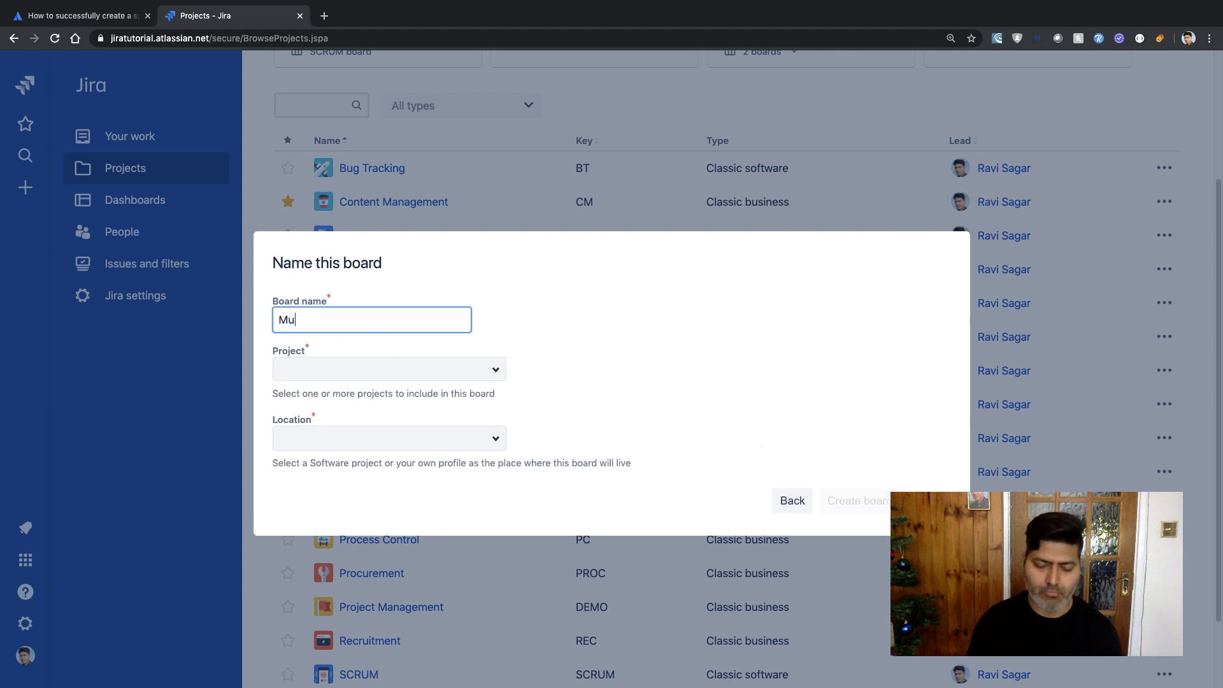
Step: Name the board 'Multiple Projects Board' and add the SCRUM and Bug Tracking (BT) projects
text(ltiple Projects Board)
click(485, 376)
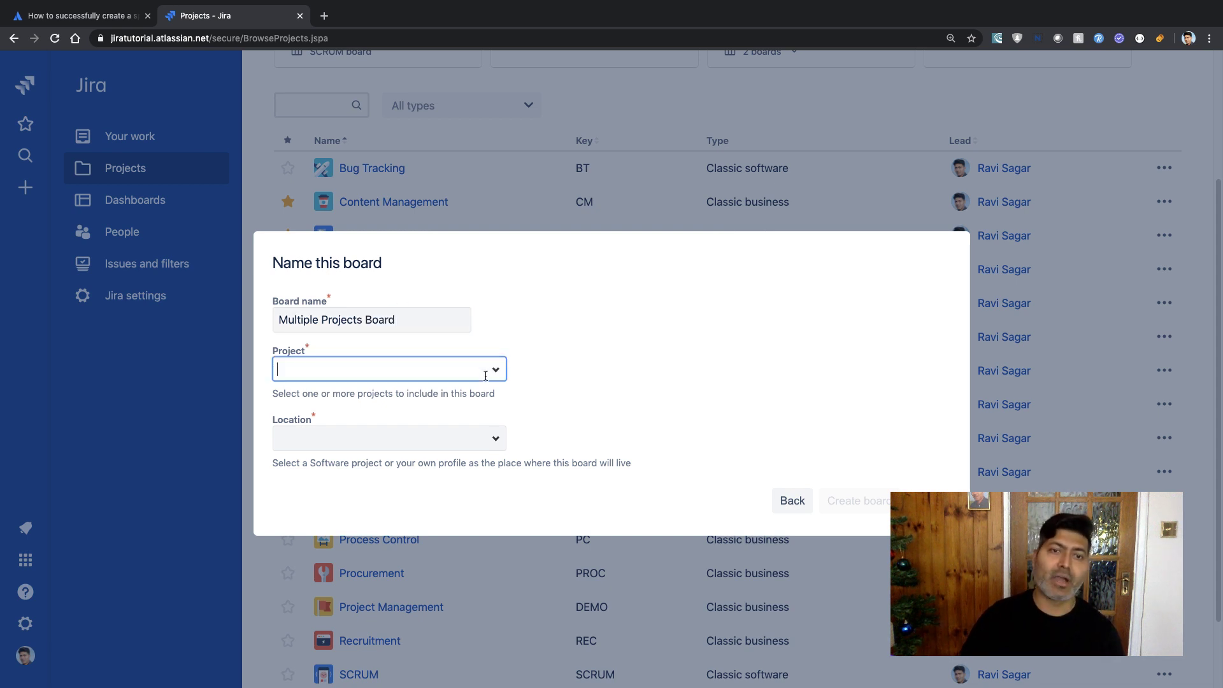
click(495, 369)
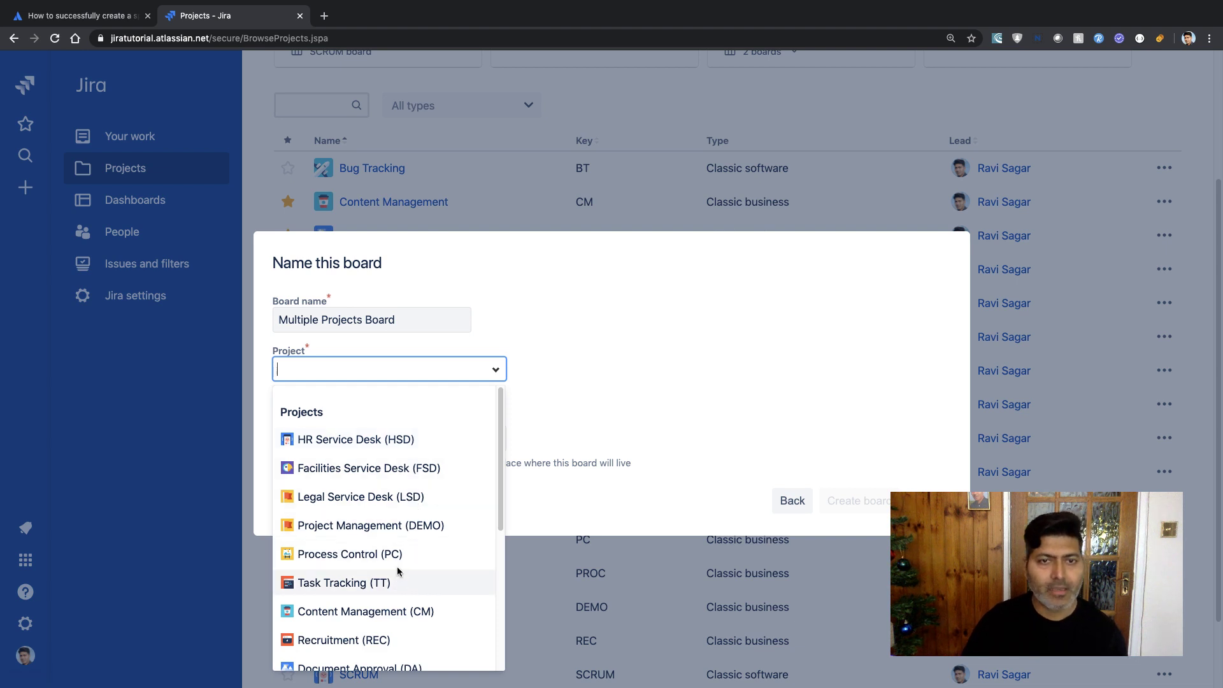
scroll(423, 564, down, 5)
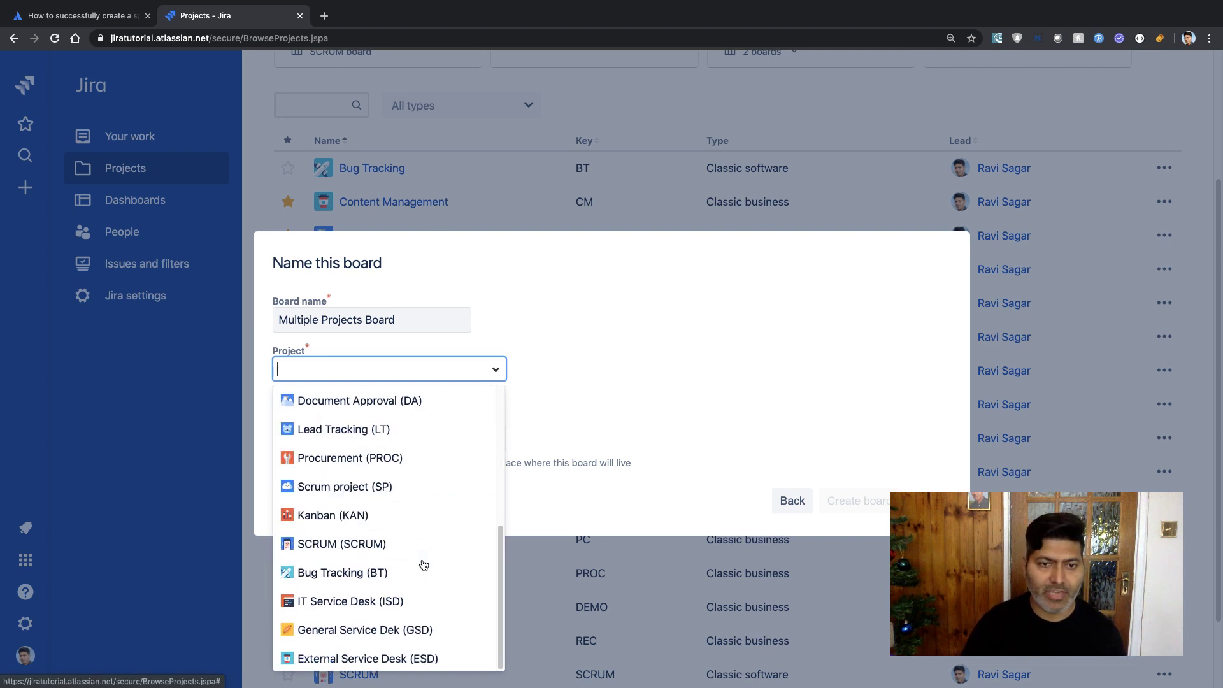
click(316, 545)
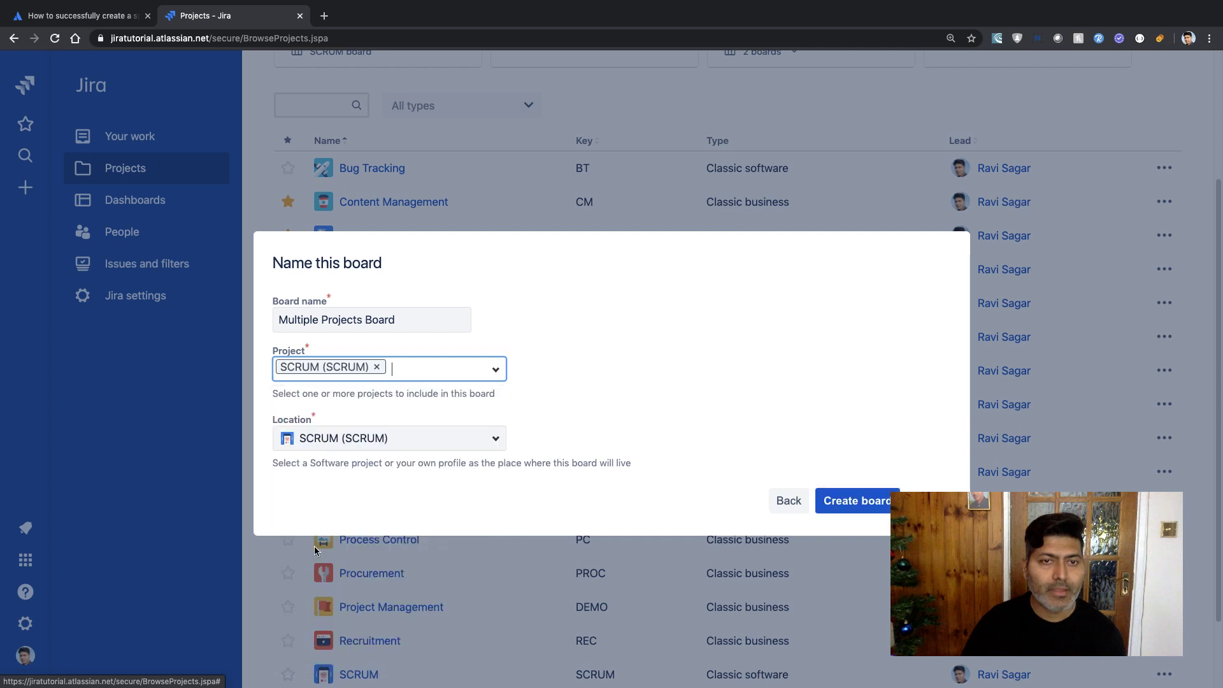
click(494, 370)
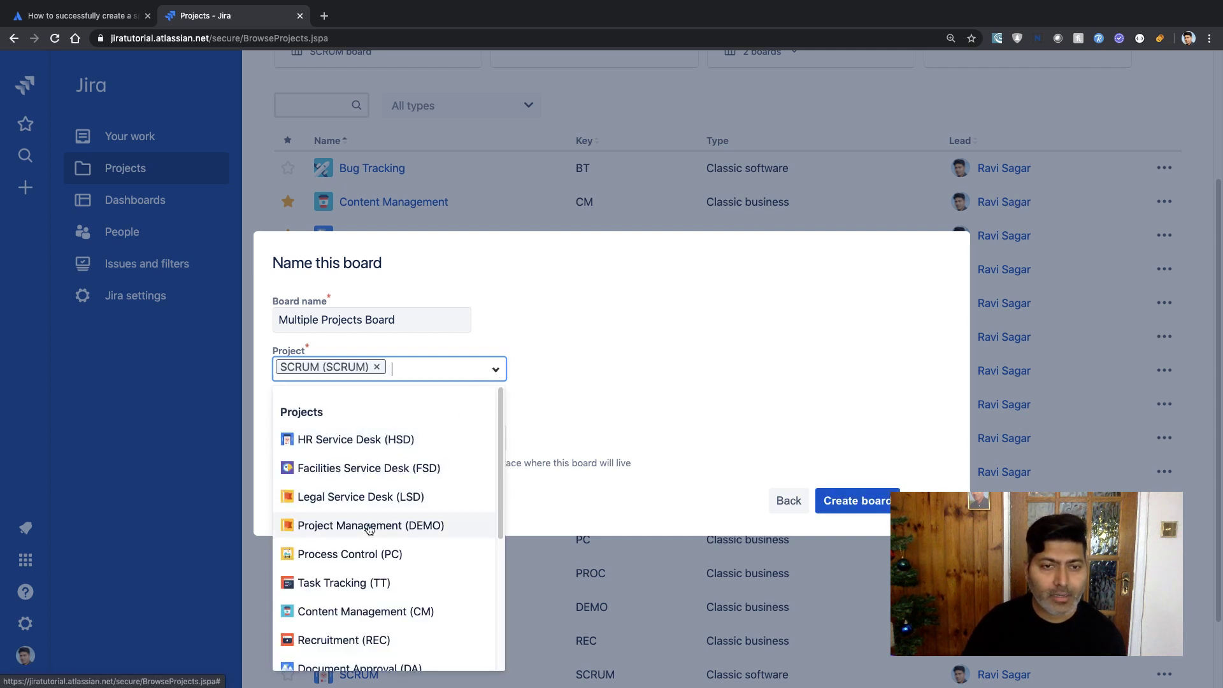
text(bu)
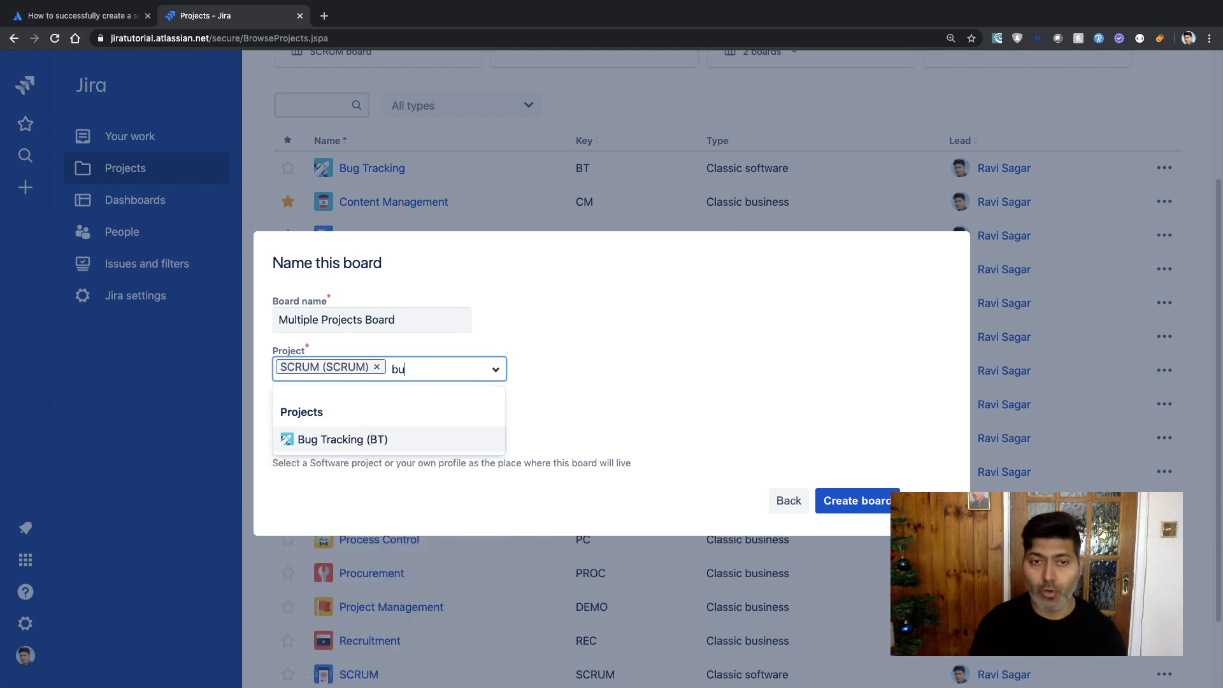
click(356, 439)
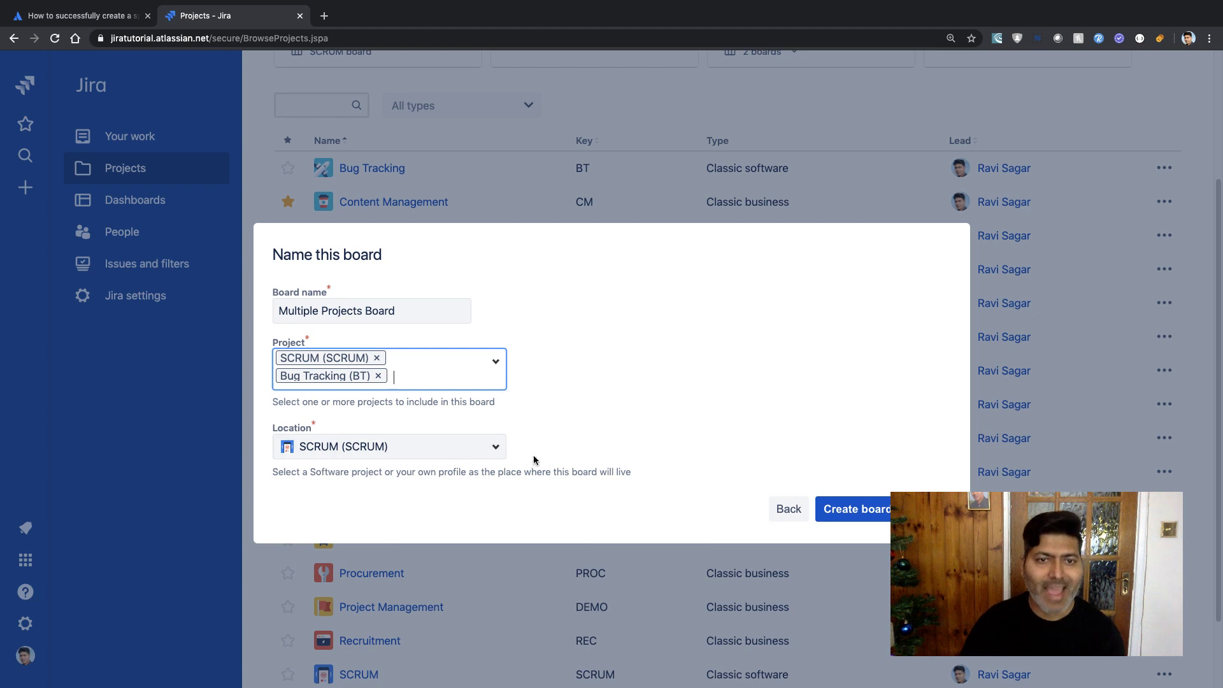
Step: Change the board location from SCRUM (SCRUM) to your personal profile
click(497, 451)
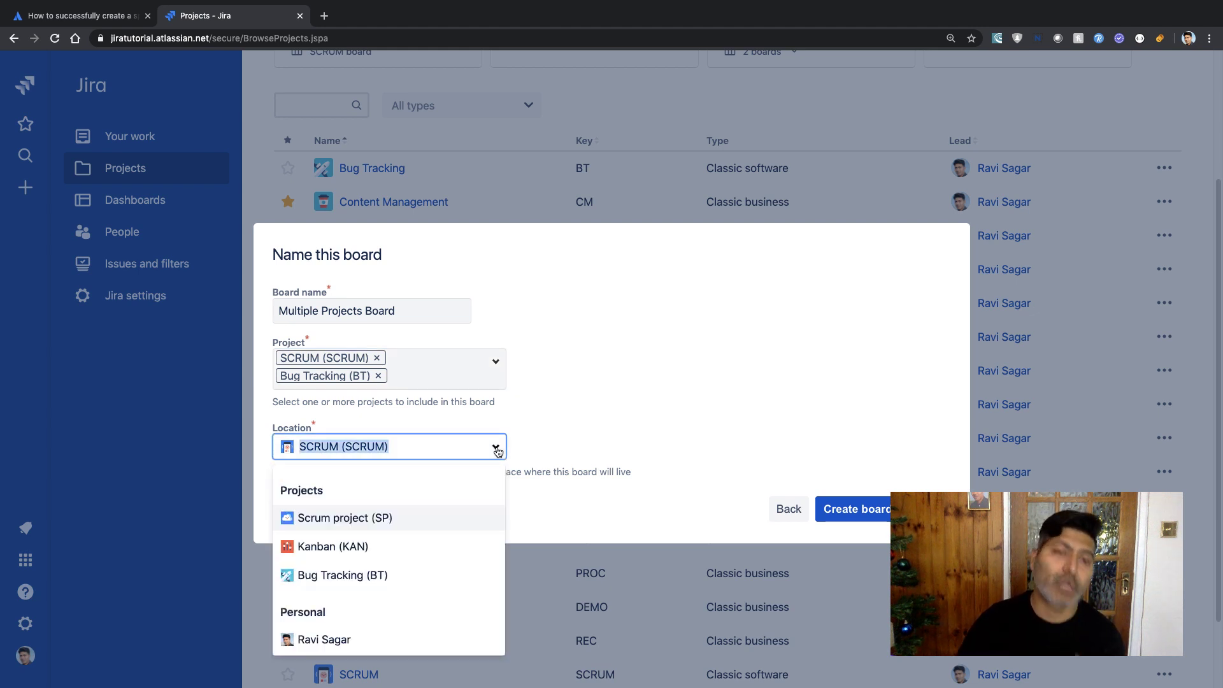
click(603, 390)
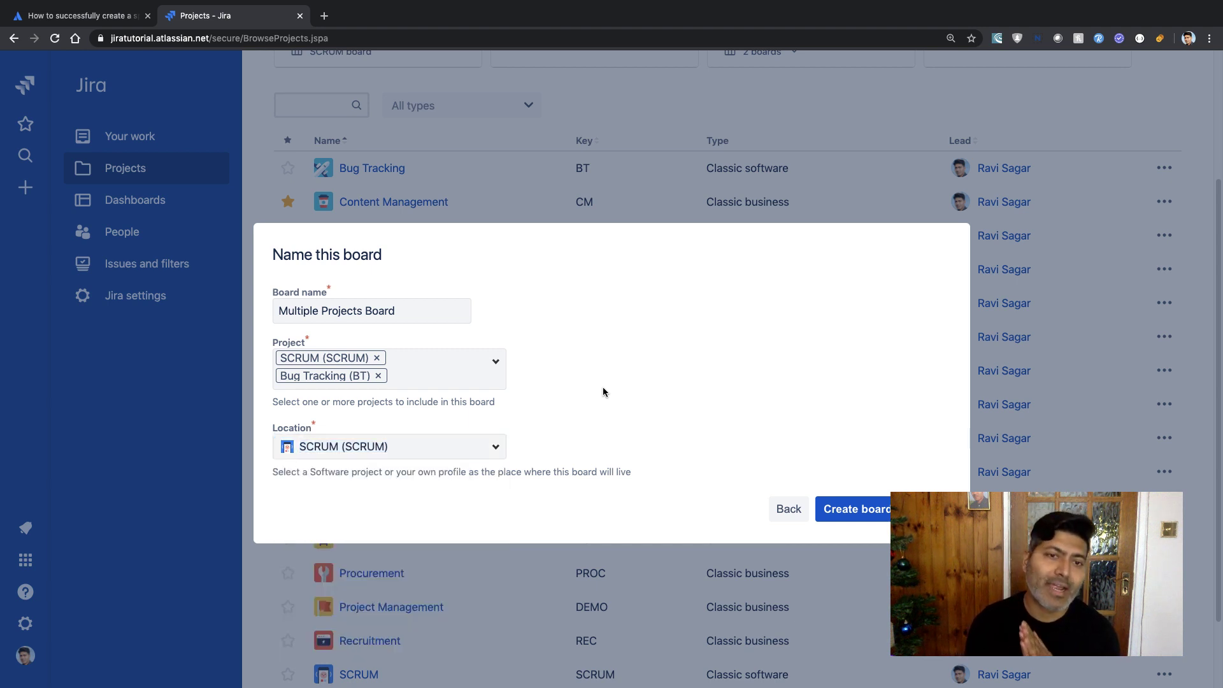
click(498, 450)
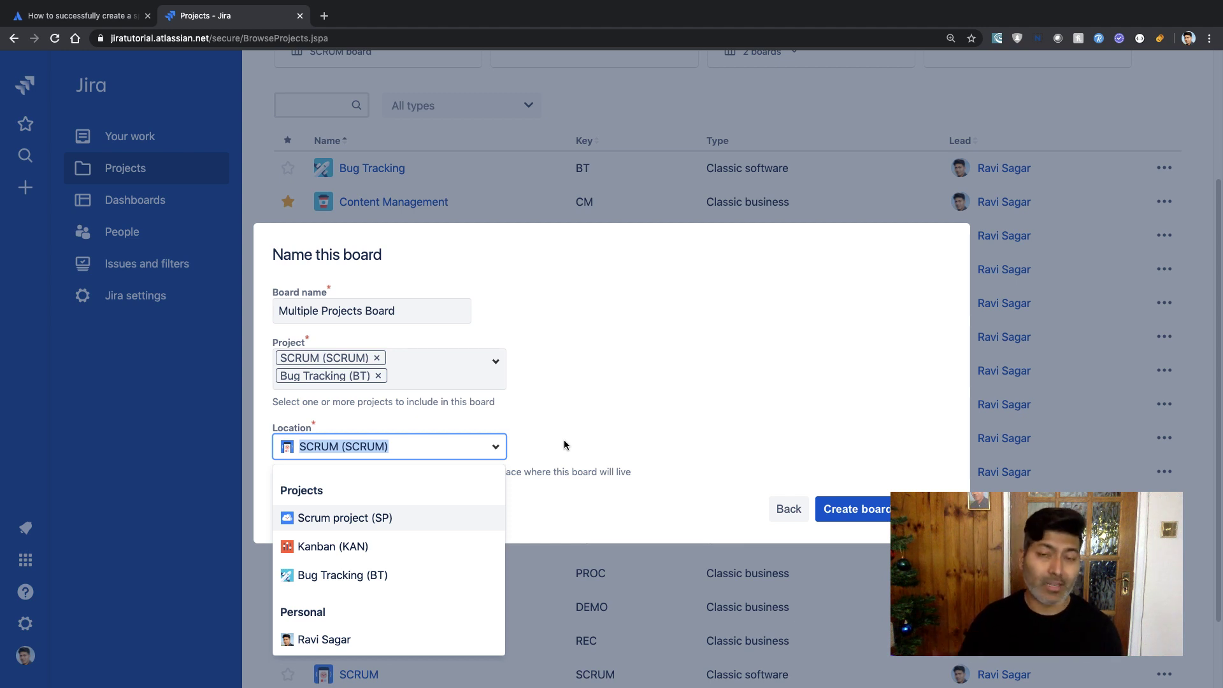
click(717, 396)
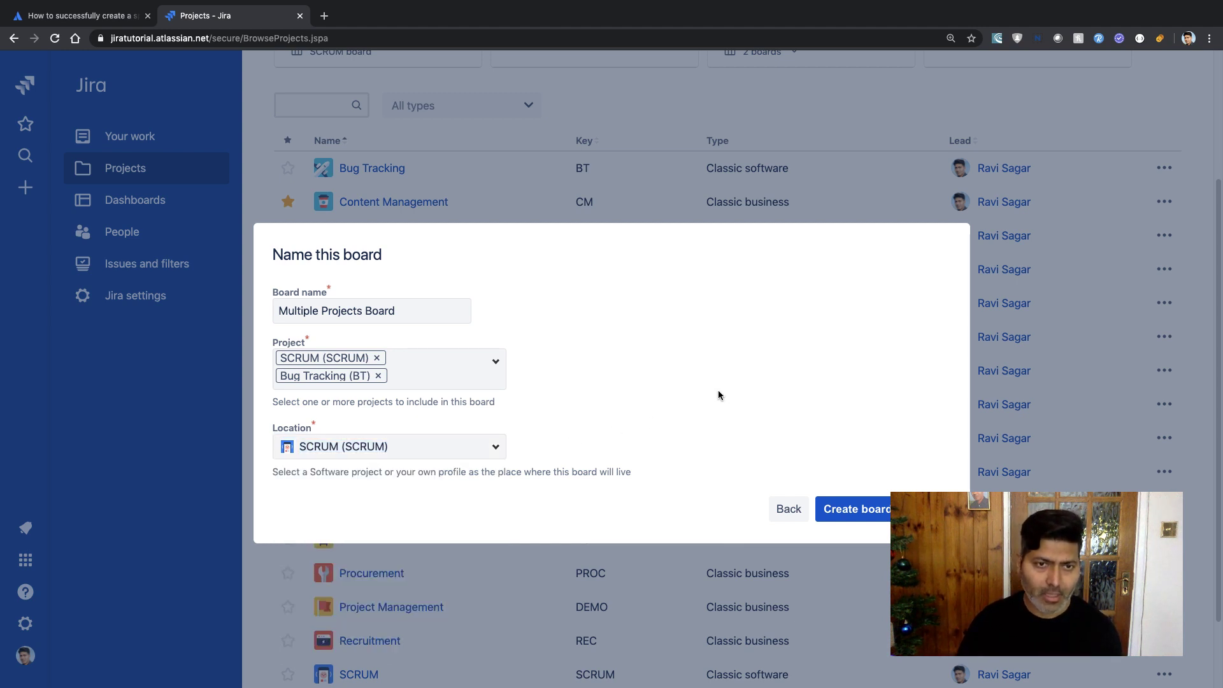
click(492, 450)
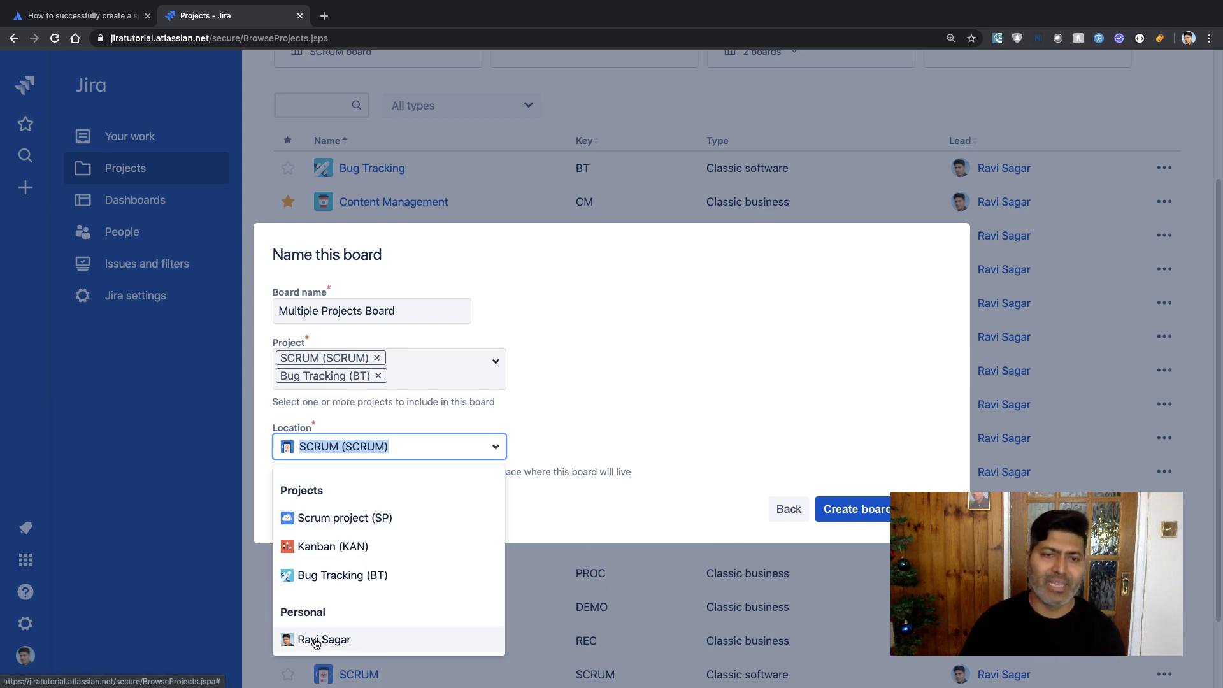
click(315, 640)
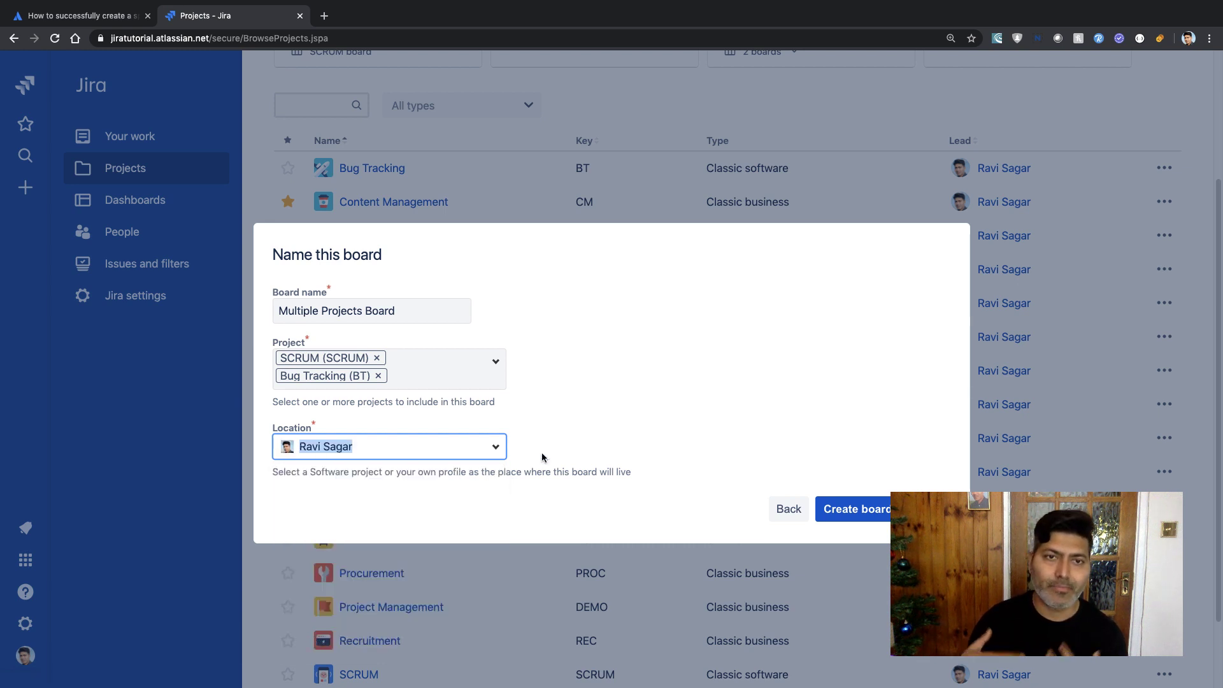
Step: Create the board, then view the details of Story 1, Story 3 and Bug 1
click(878, 516)
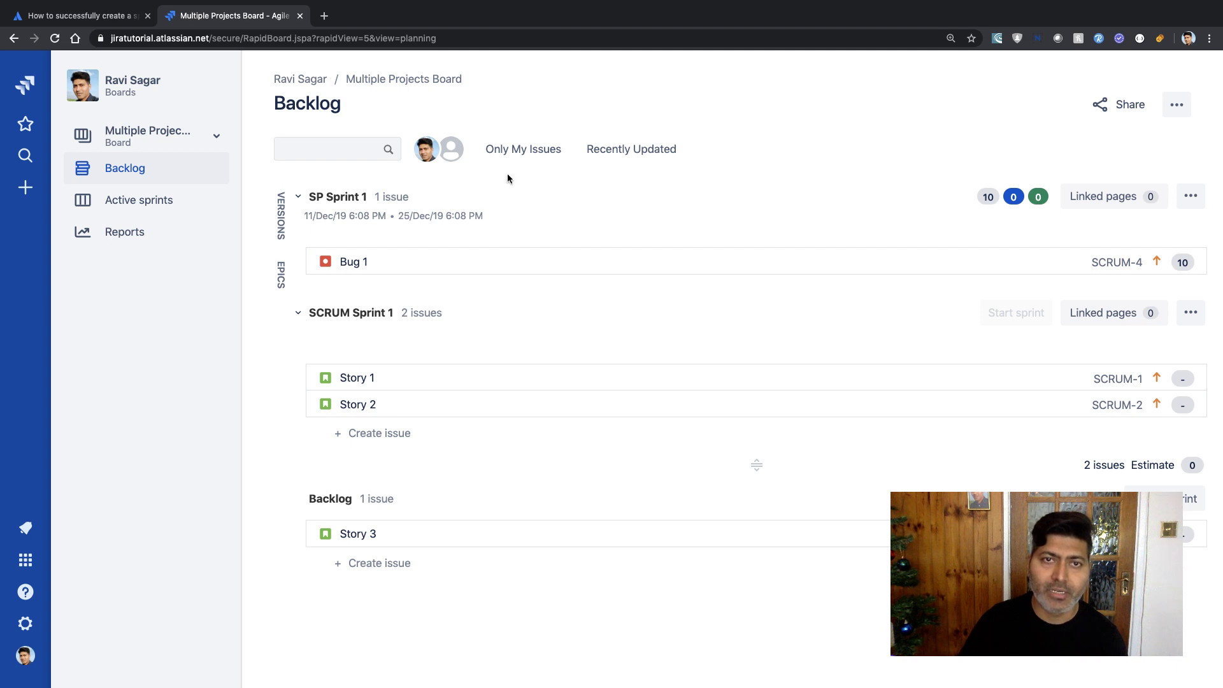
click(376, 377)
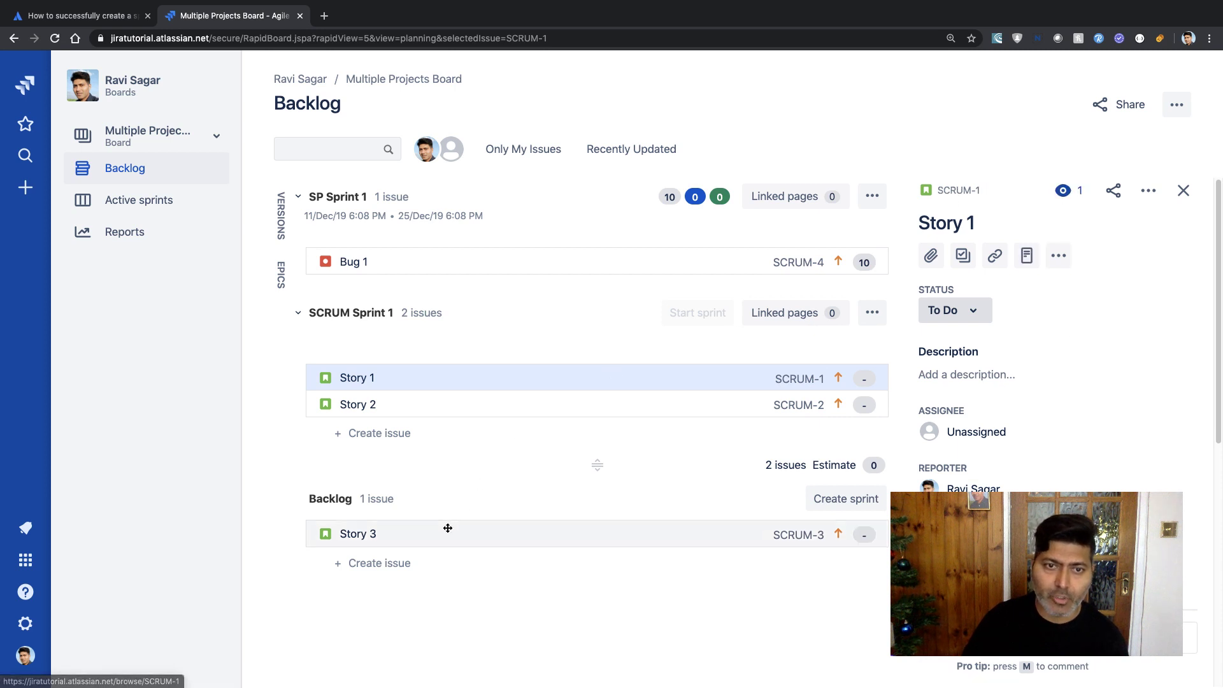
click(394, 533)
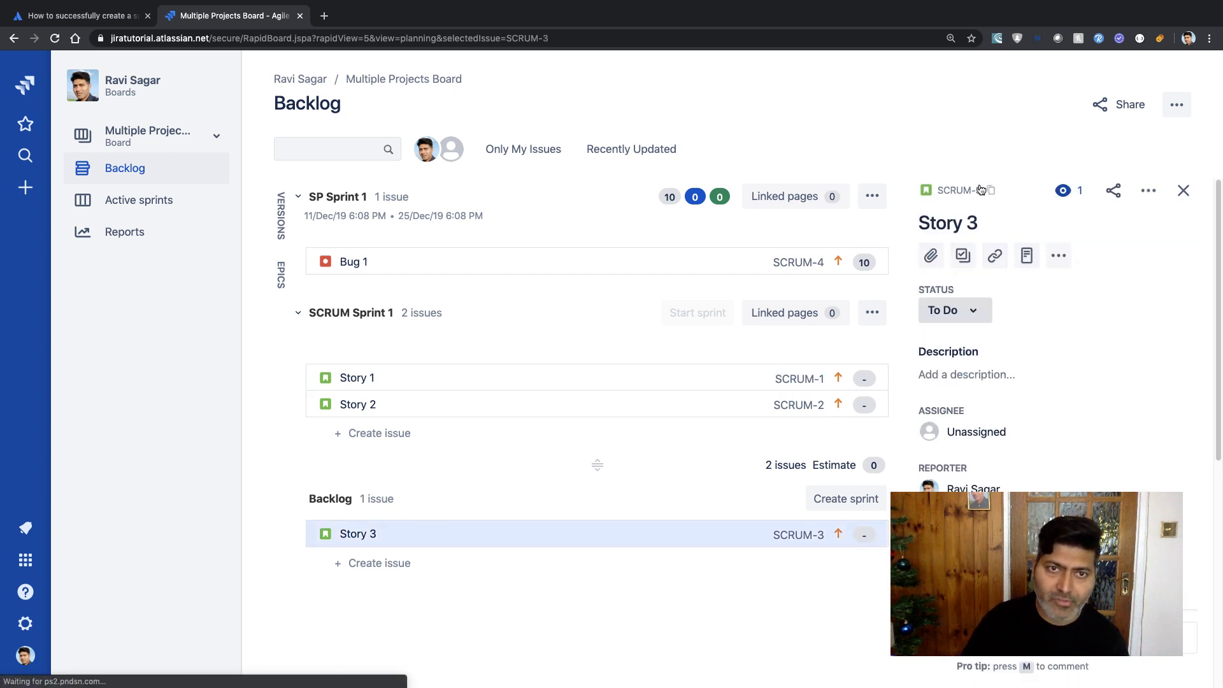
click(417, 261)
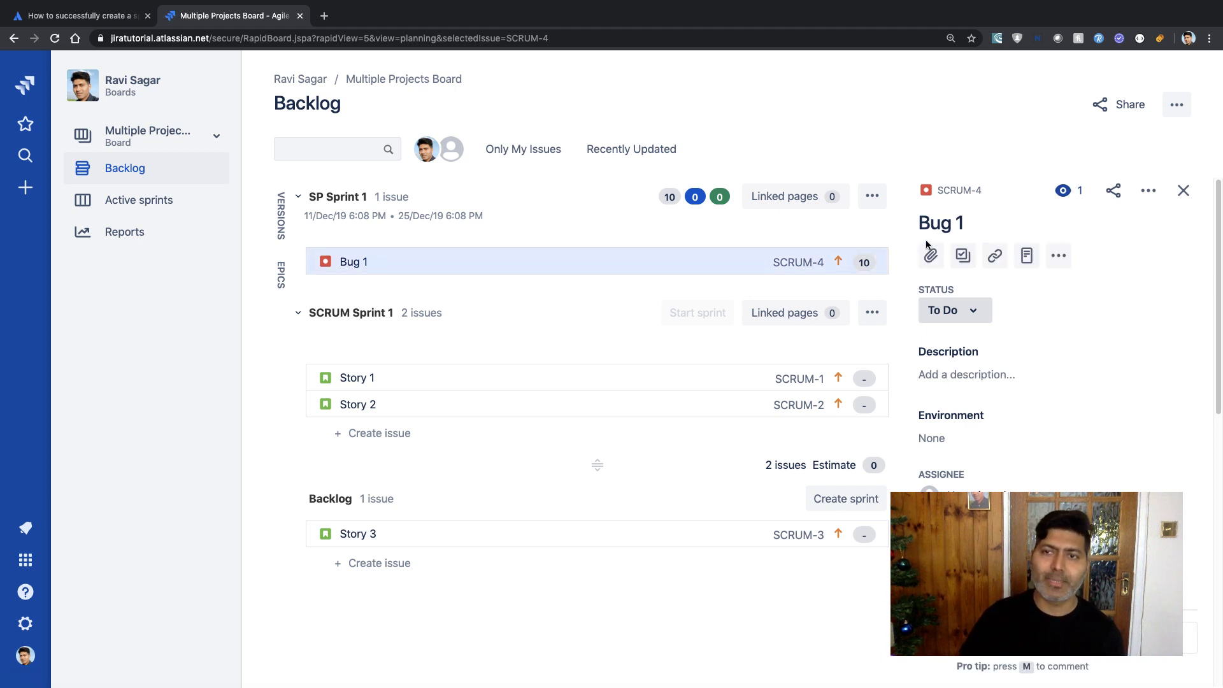
Step: Start a new issue in the Bug Tracking project with summary 'Bug 1'
click(338, 565)
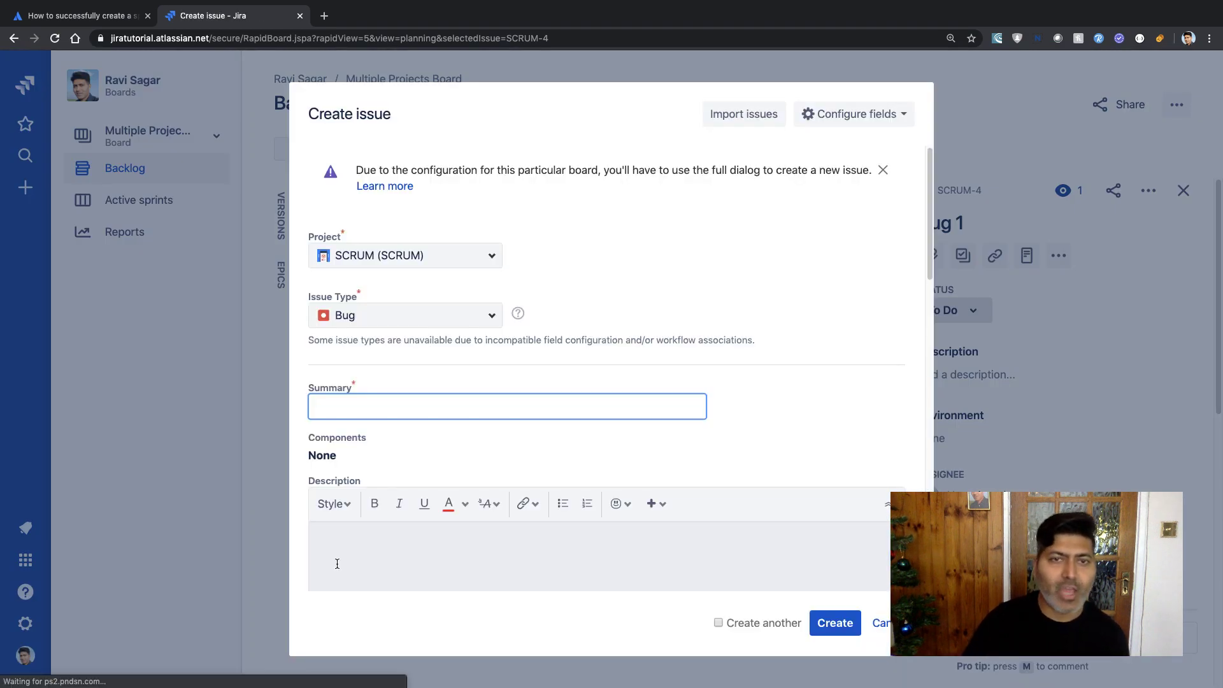
click(492, 256)
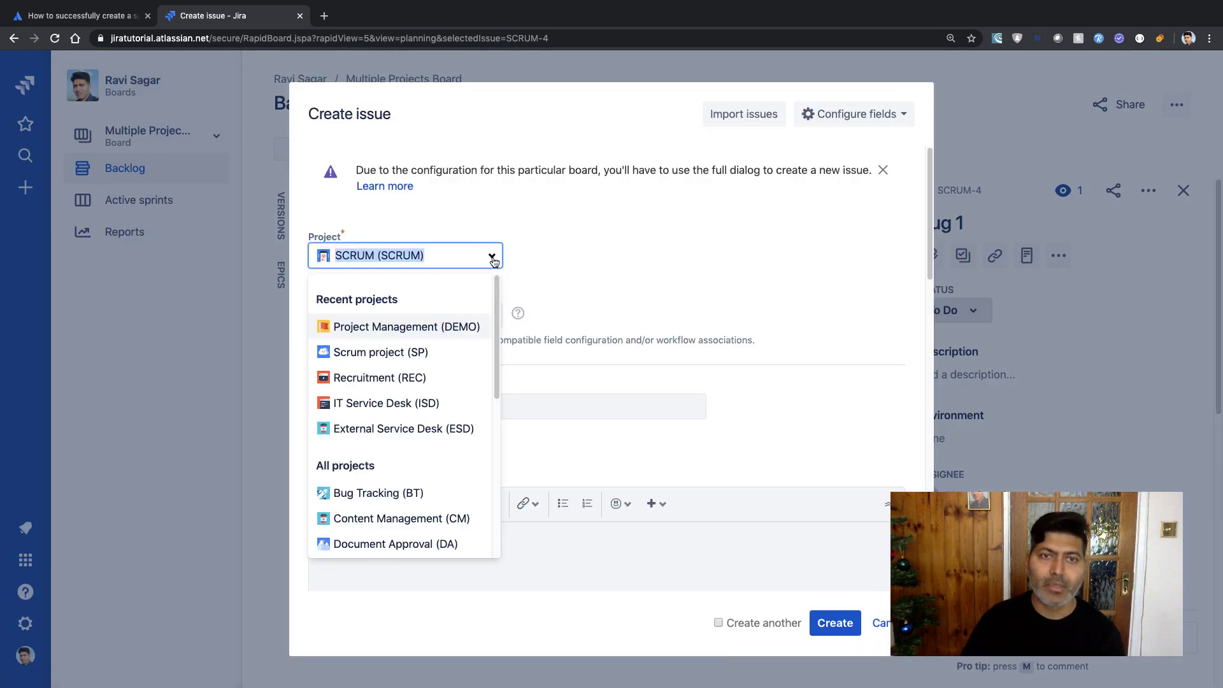
click(640, 252)
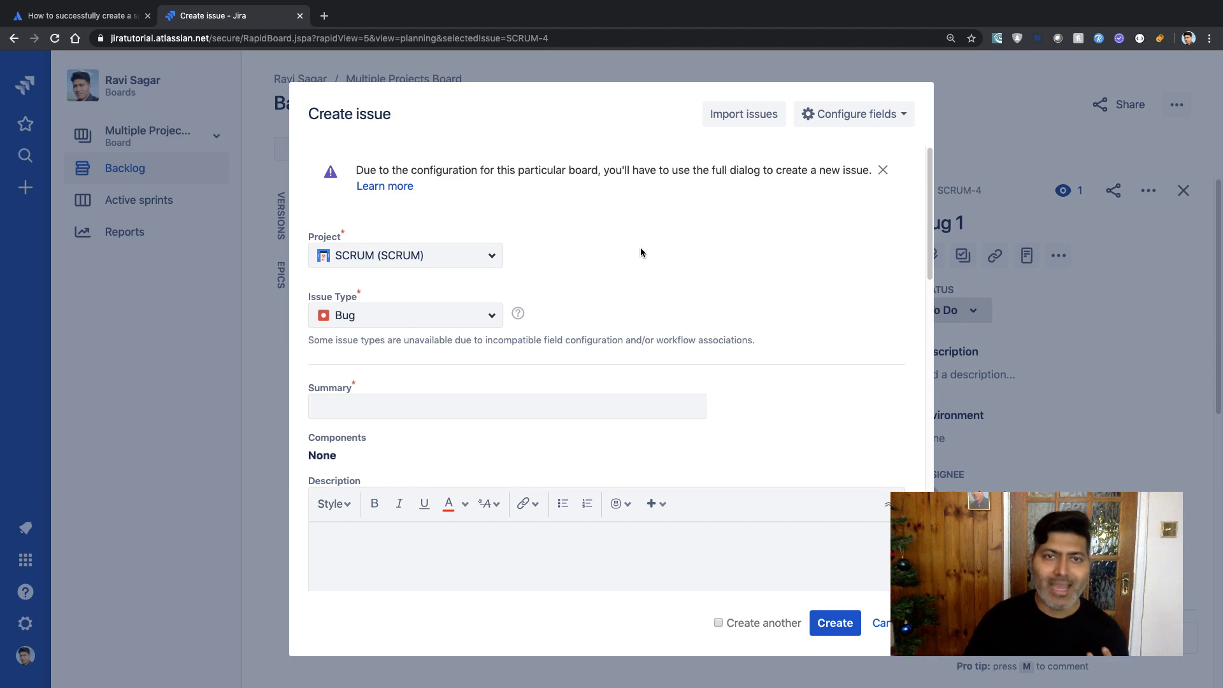
click(492, 256)
click(378, 492)
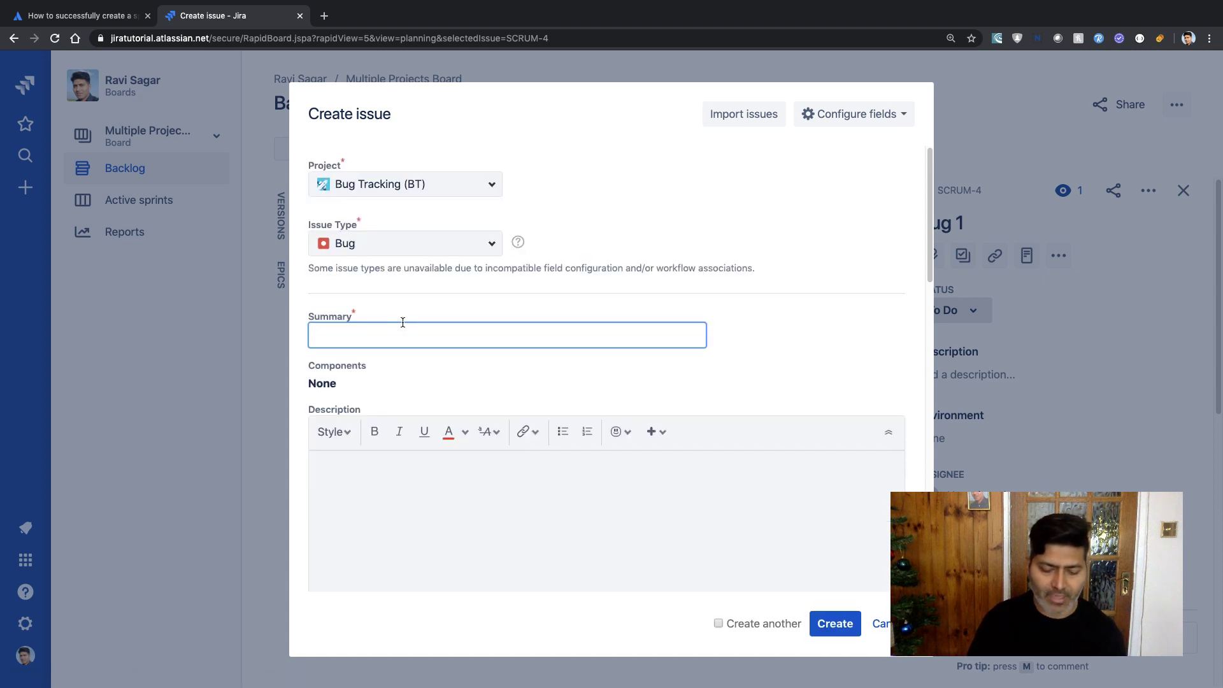
text(Bug)
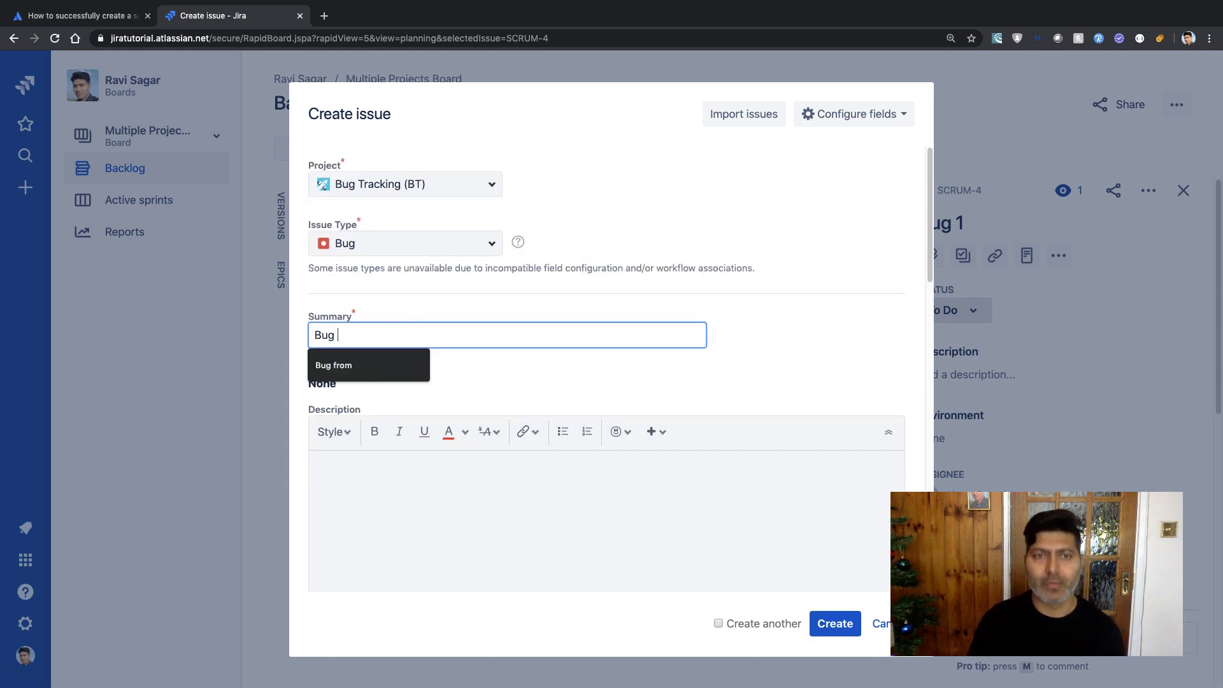
text( 1)
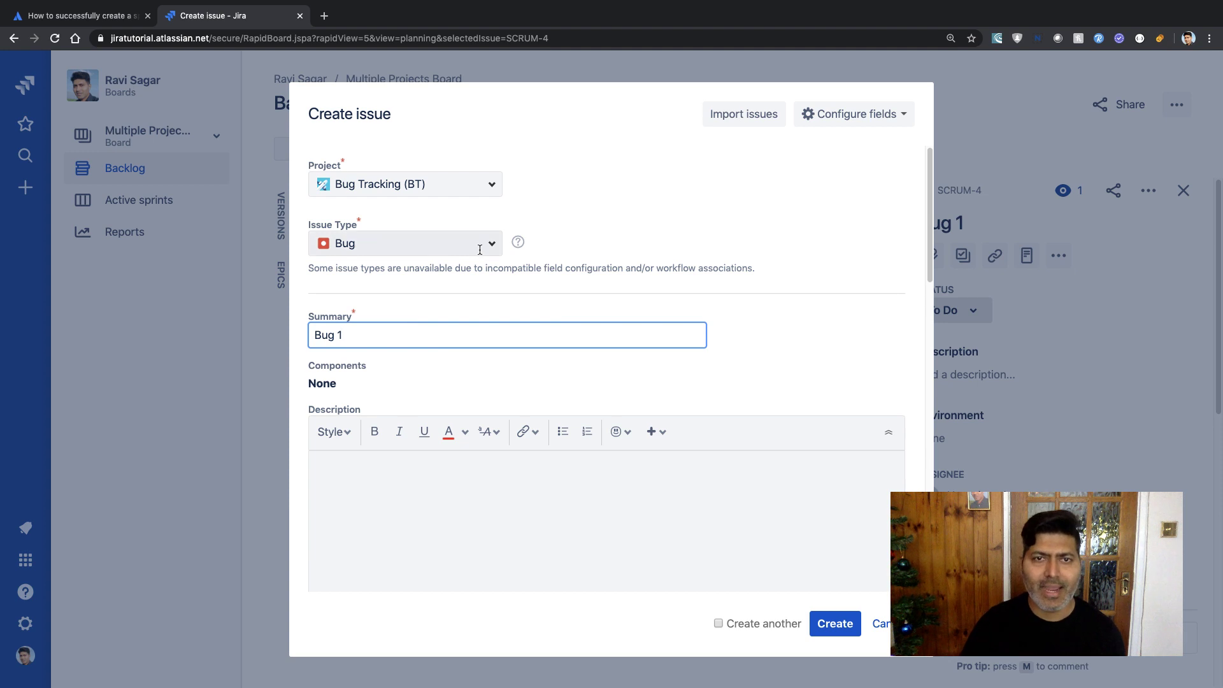
Step: Keep type Bug, create Bug 1 with Create another ticked, and enter summary 'Bug 2'
click(490, 245)
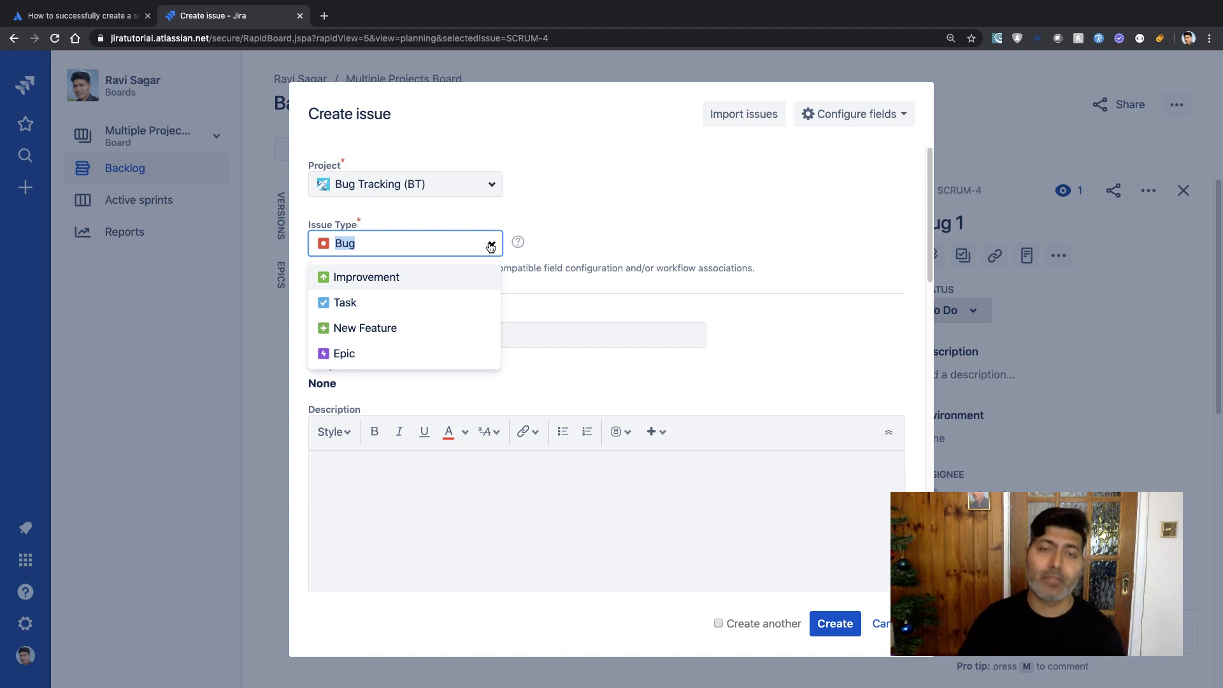
click(567, 236)
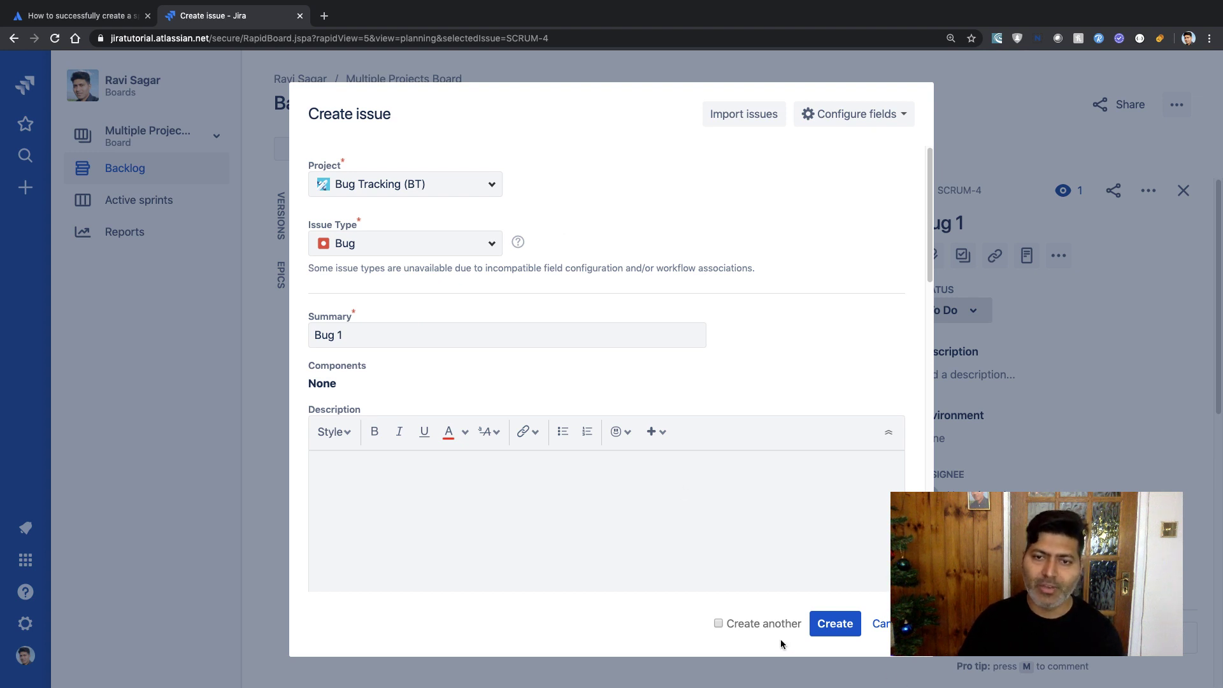
click(759, 623)
click(837, 625)
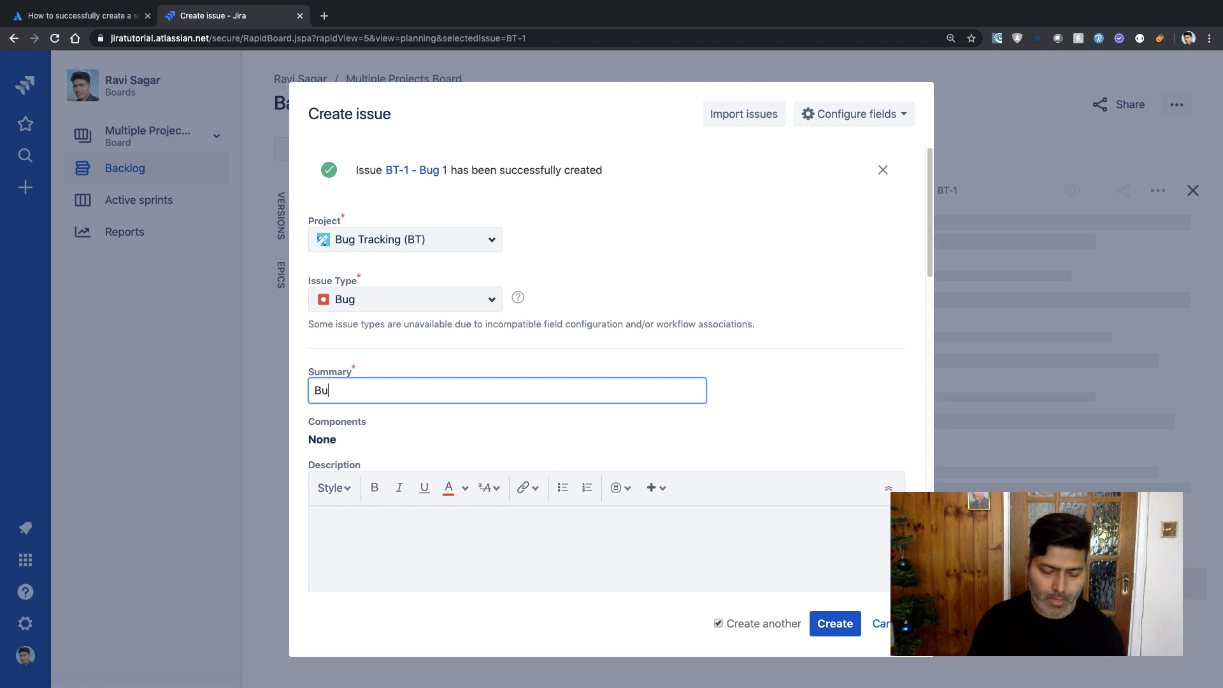
text(Bug 2)
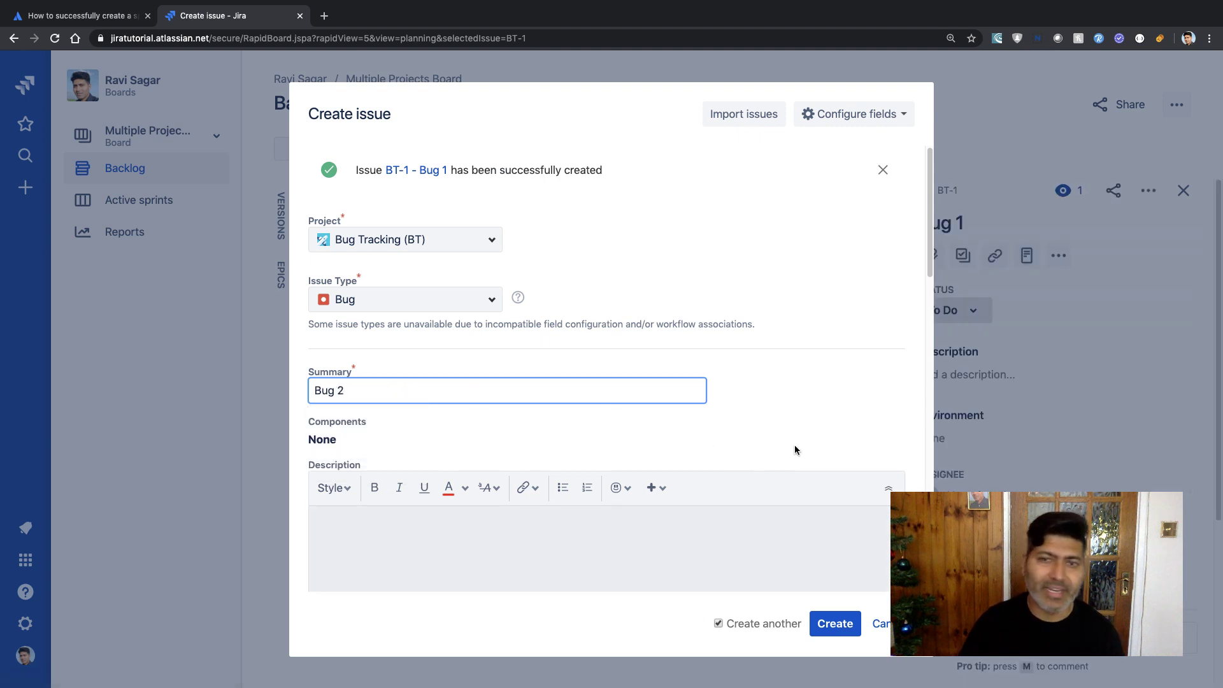
key(Tab)
Step: Create Bug 2, check BT-1 and BT-2 in the backlog, and open the board's '...' menu
click(756, 624)
click(835, 623)
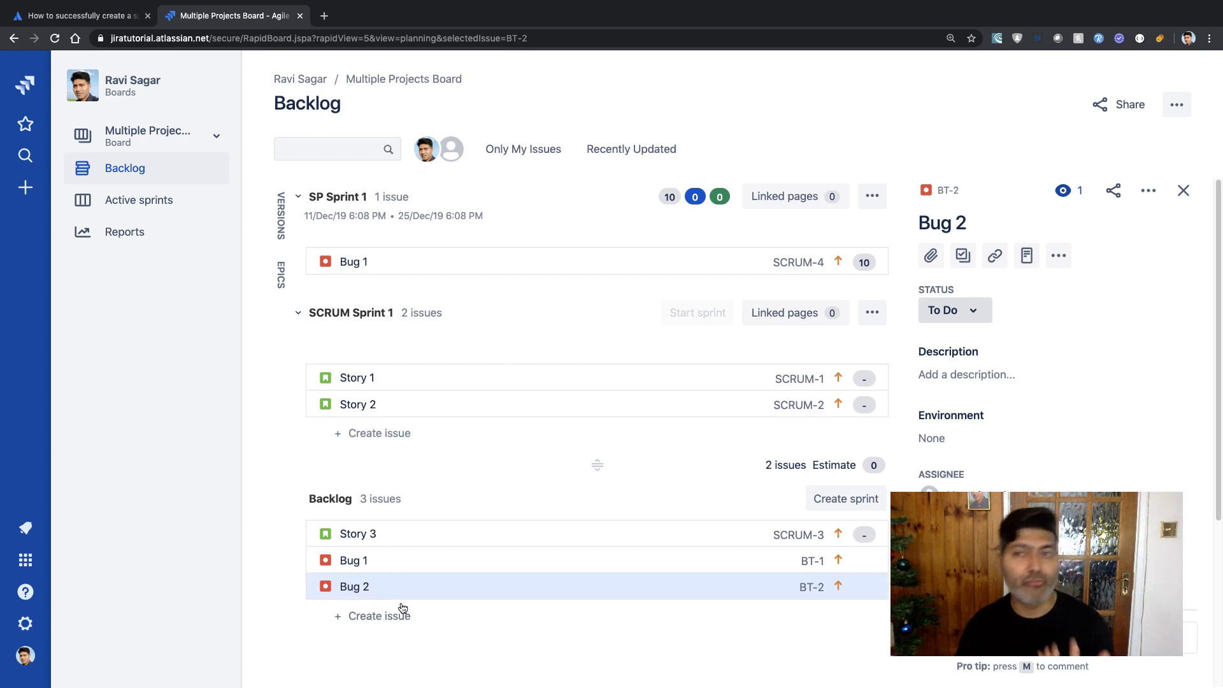
click(1182, 109)
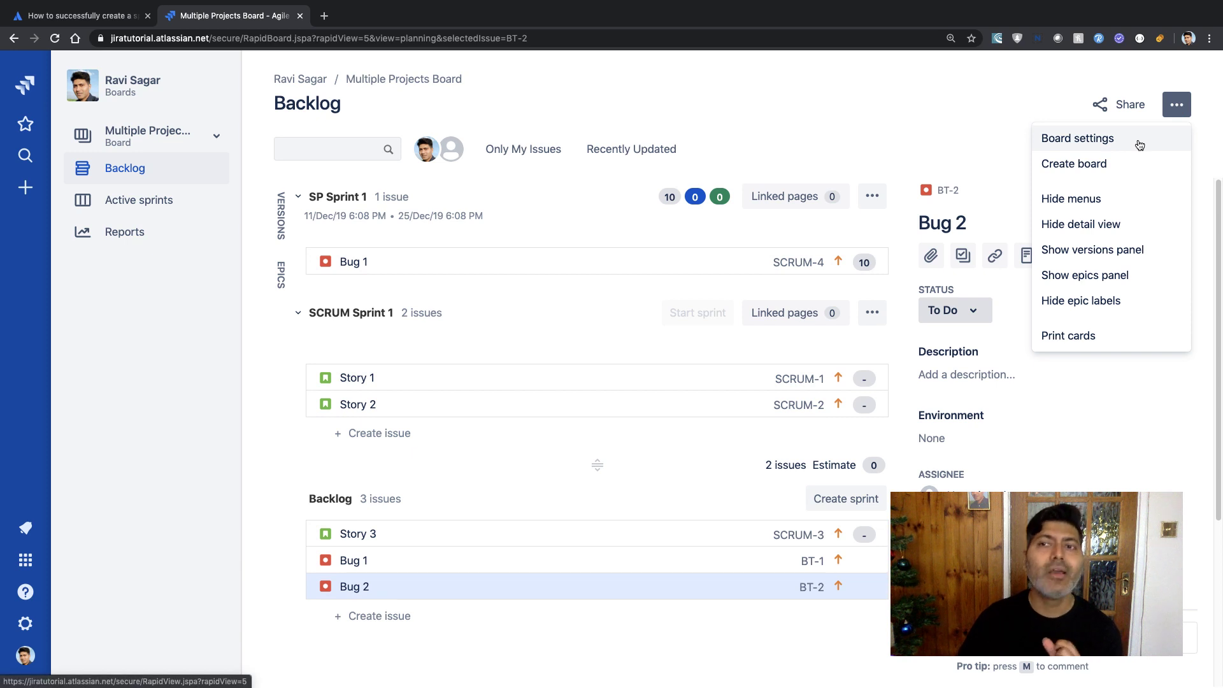
Step: In board settings, add the quick filter 'SCRUM Project' with JQL project = SCRUM
click(1139, 145)
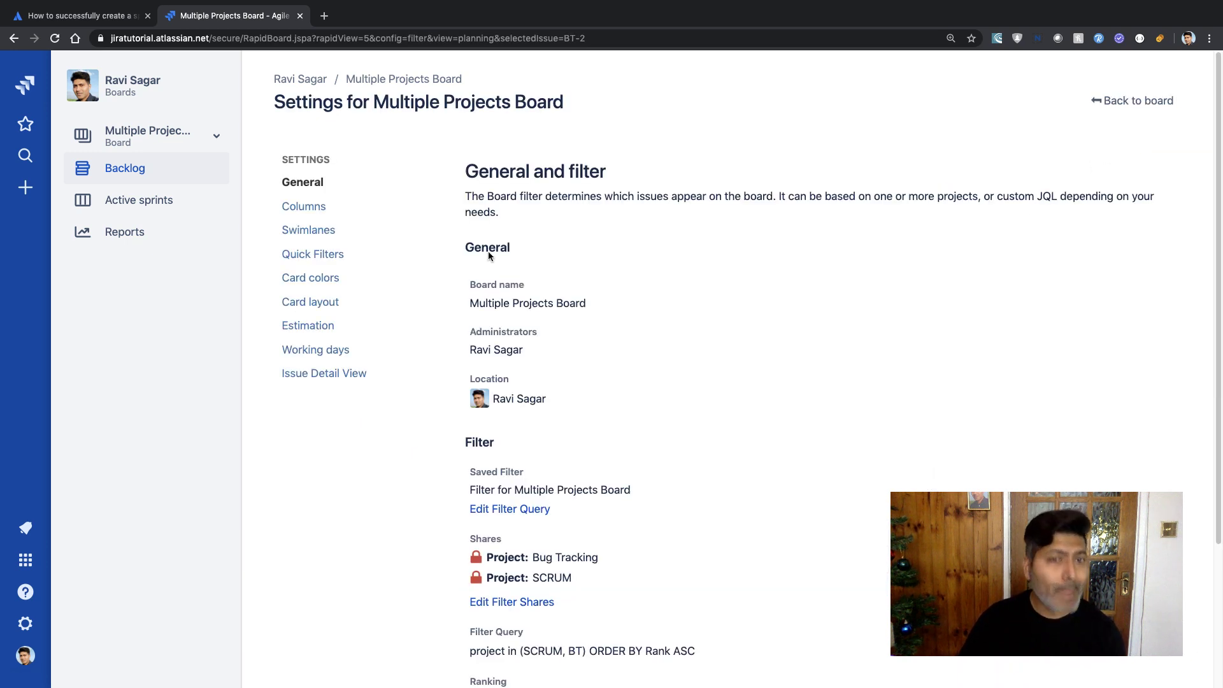
click(350, 257)
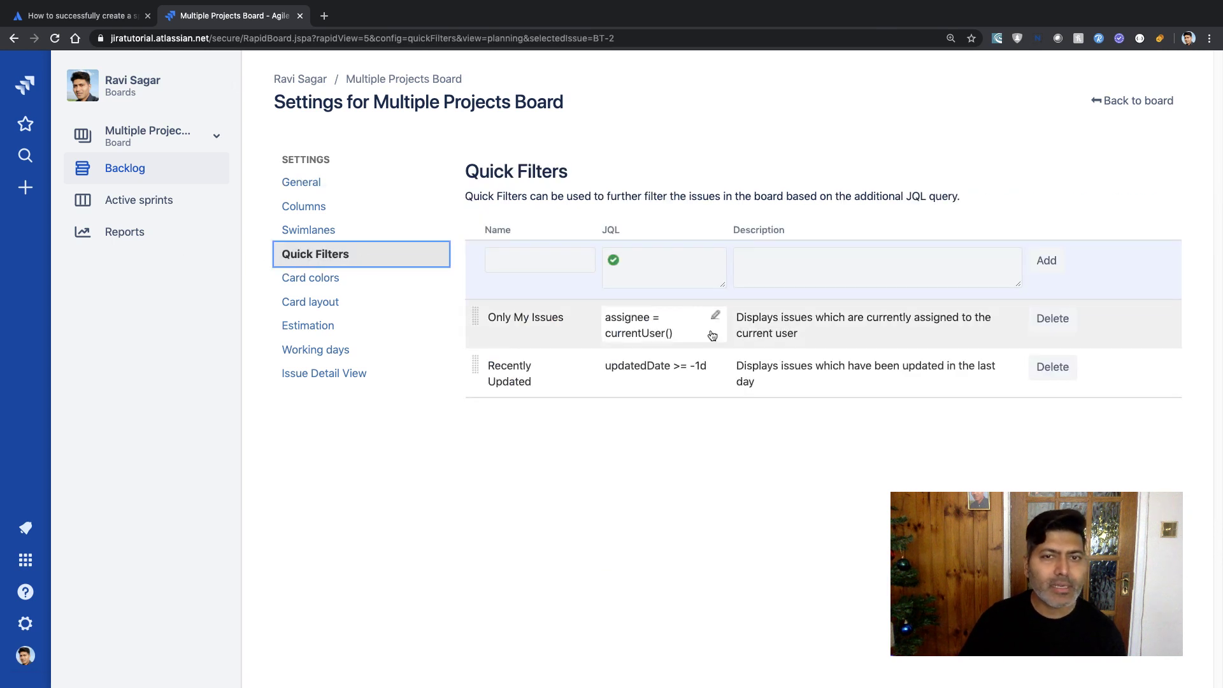
click(668, 271)
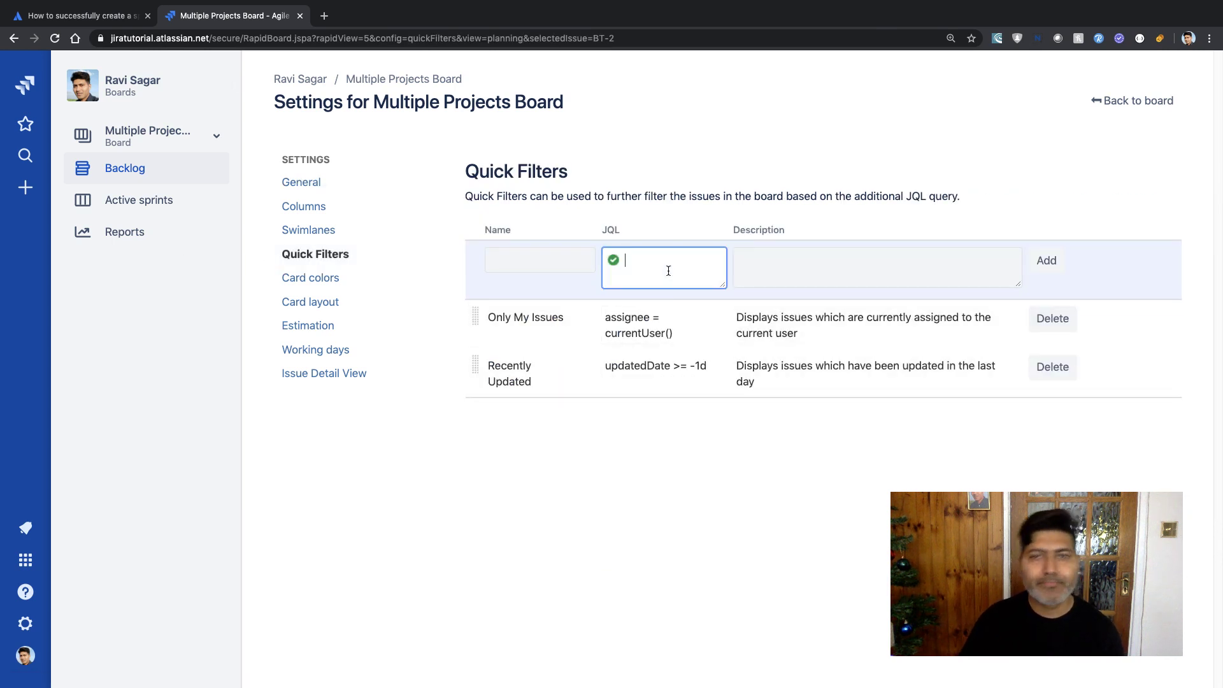
text(proj)
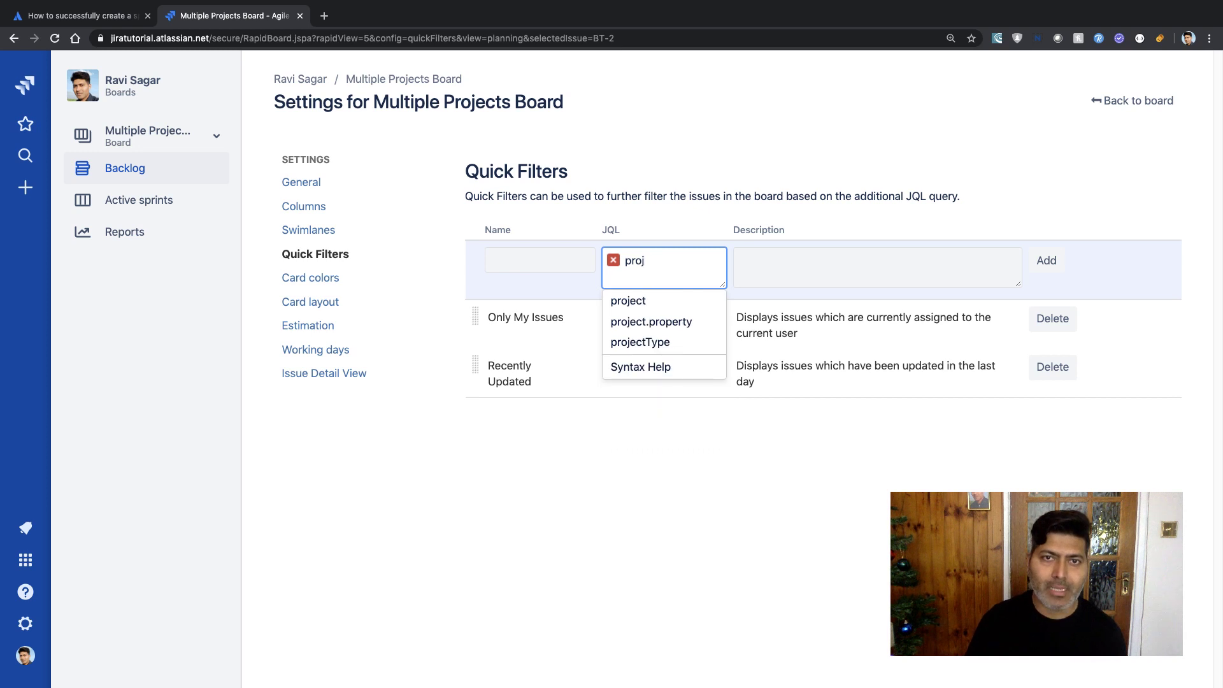
text(ect )
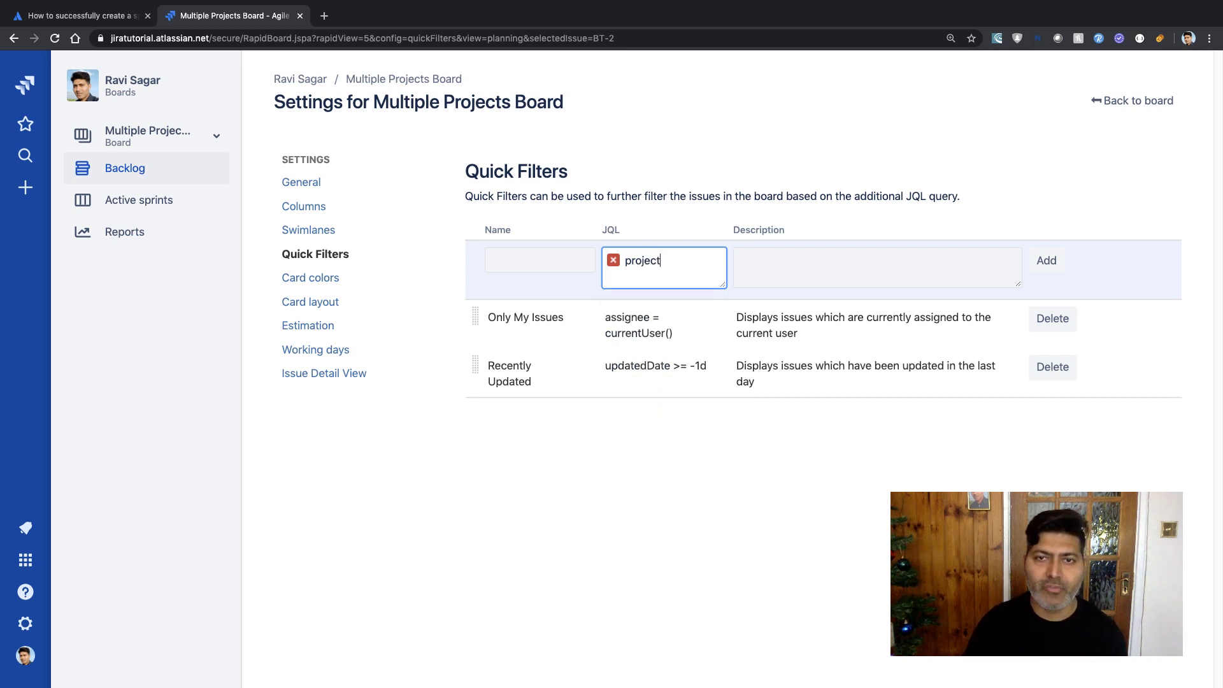
text(= )
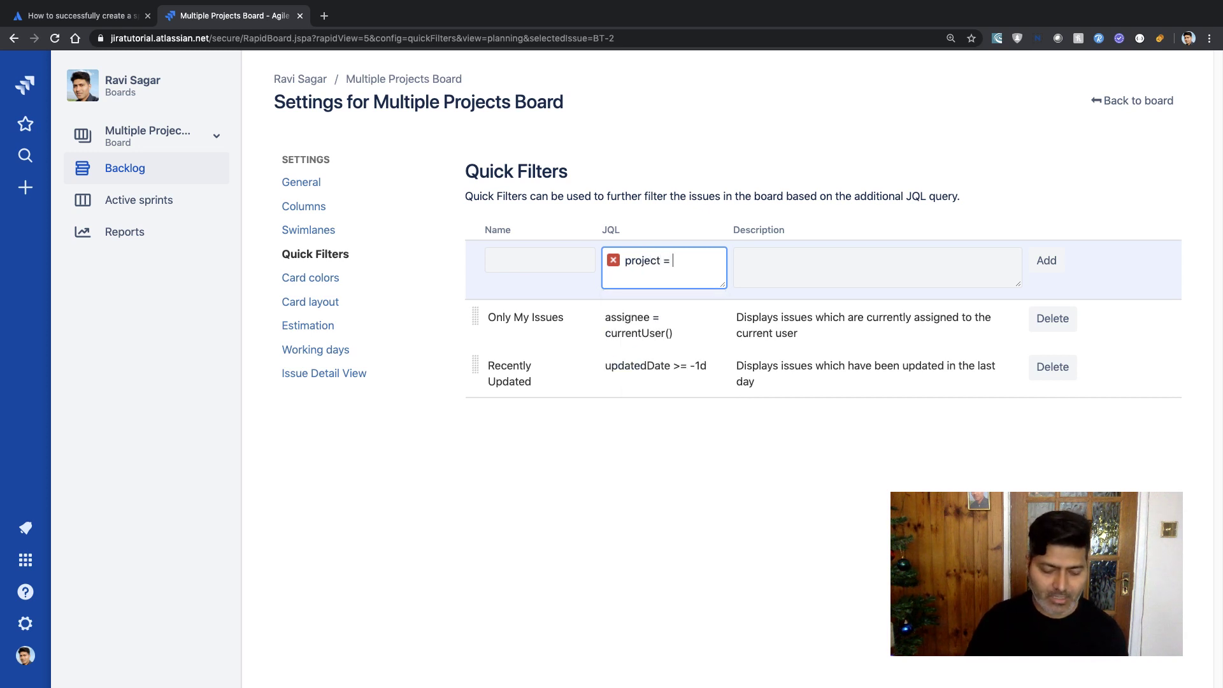
text(SCRUM)
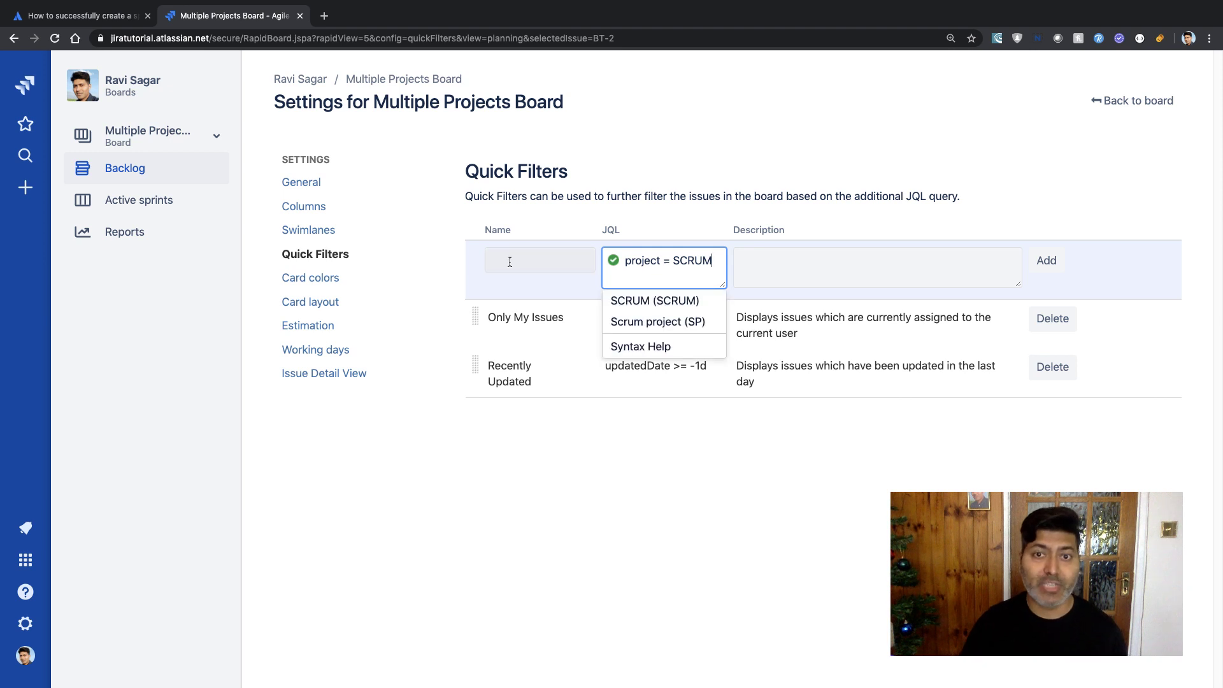
click(496, 260)
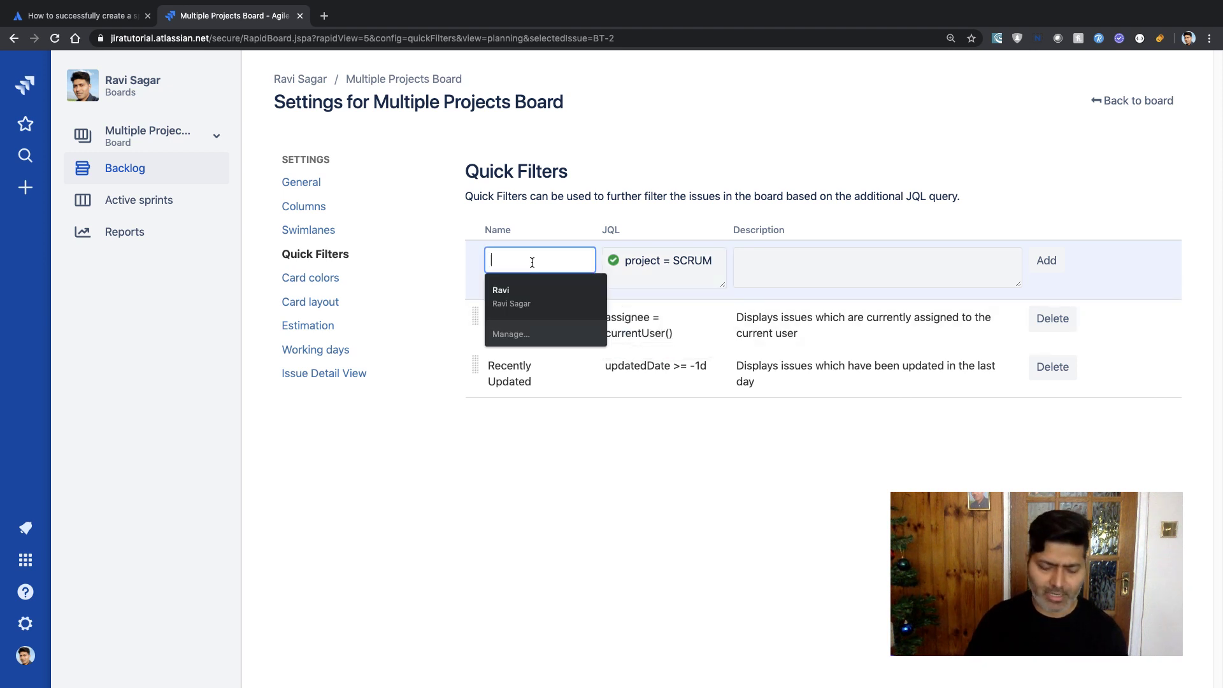
text(SCRUM Project)
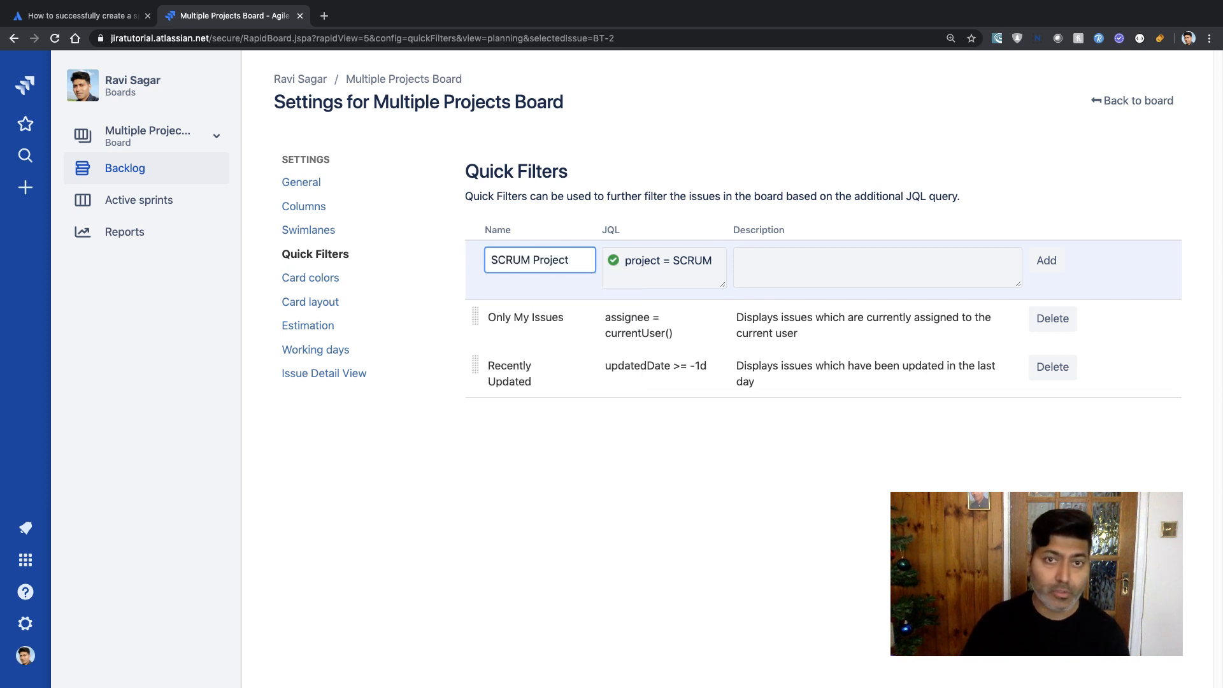
click(1047, 260)
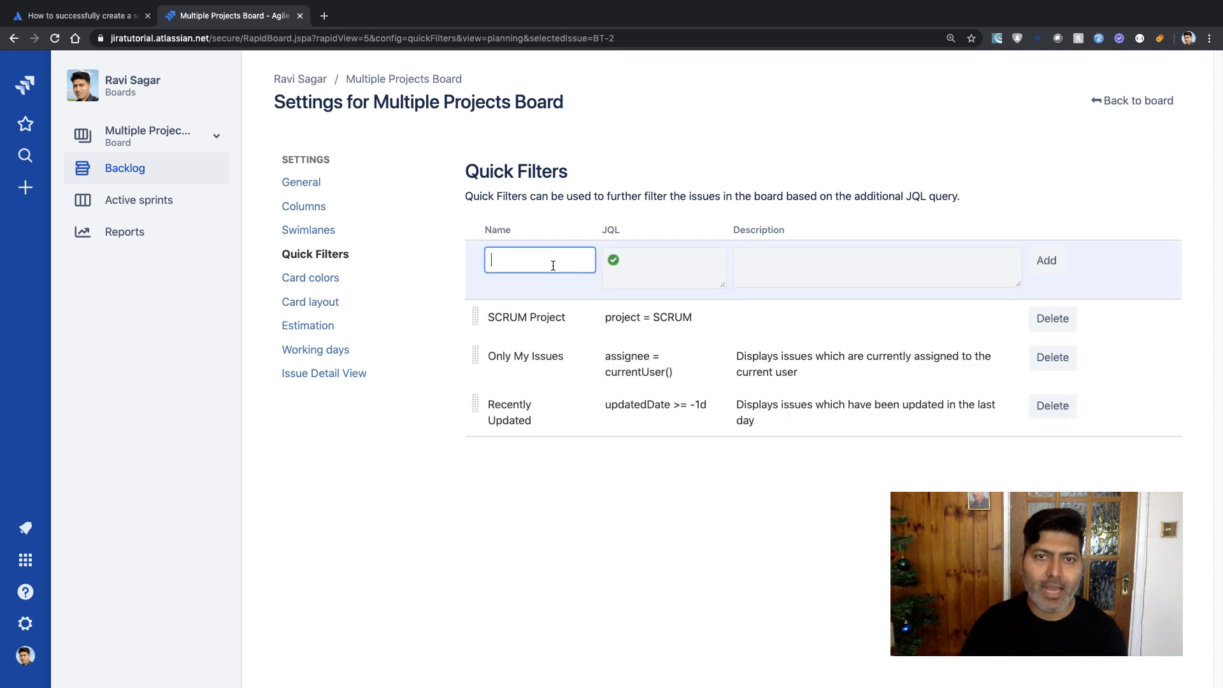
Step: Add the quick filter 'Bug Project' with JQL project = "Bug Tracking", then return to the board
text(Bug )
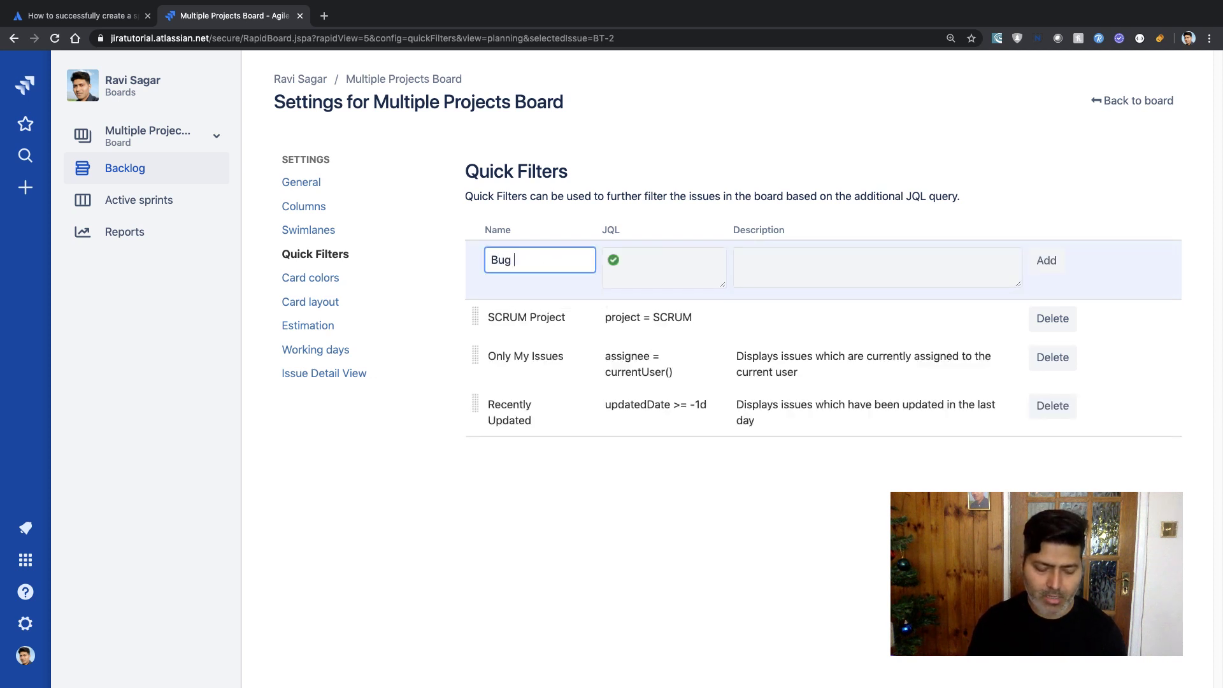
text(Project)
key(Tab)
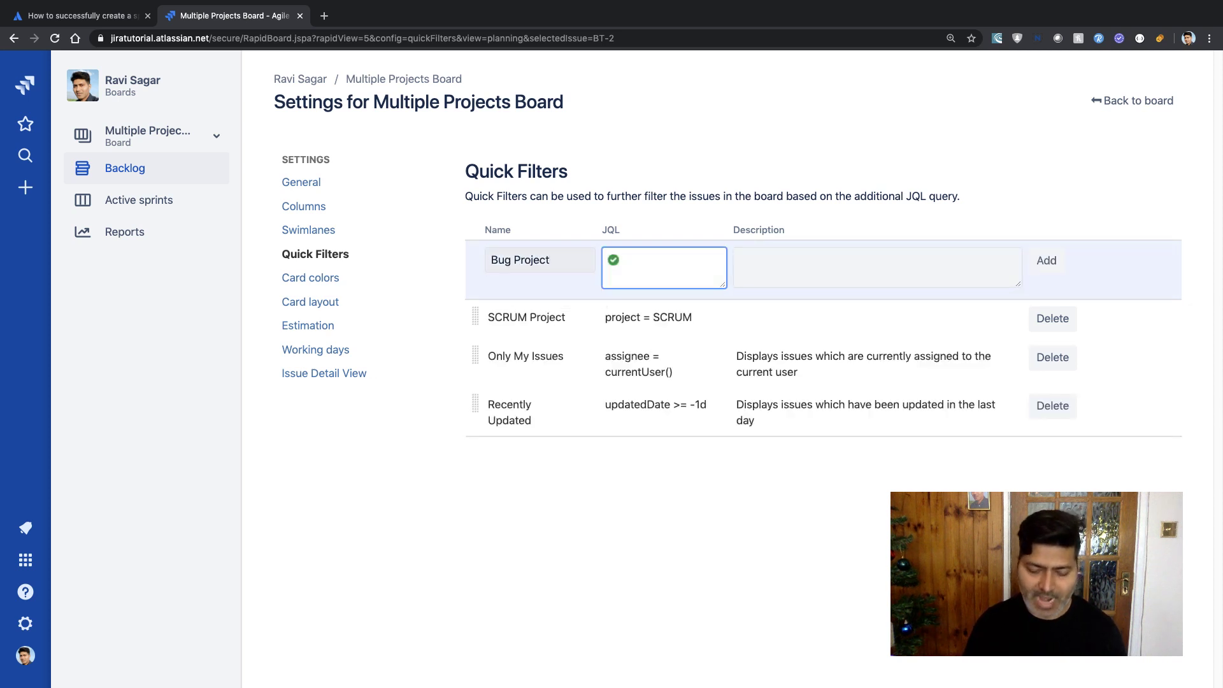
text(project)
key(Escape)
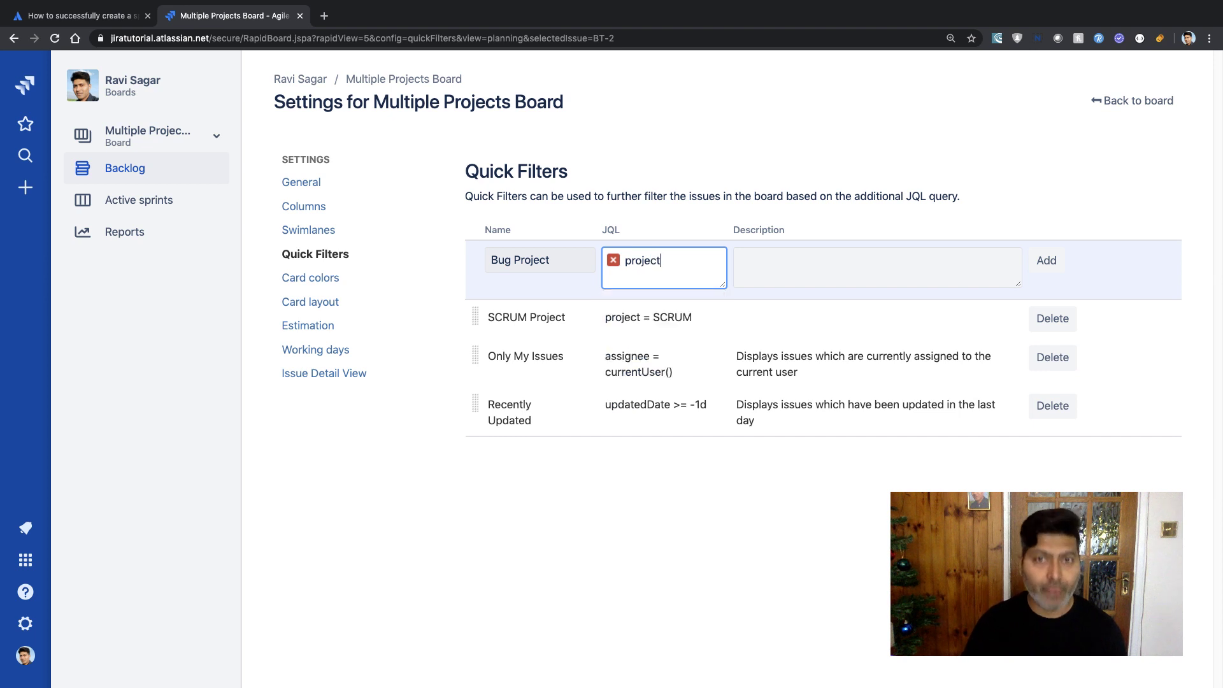
text(ect =)
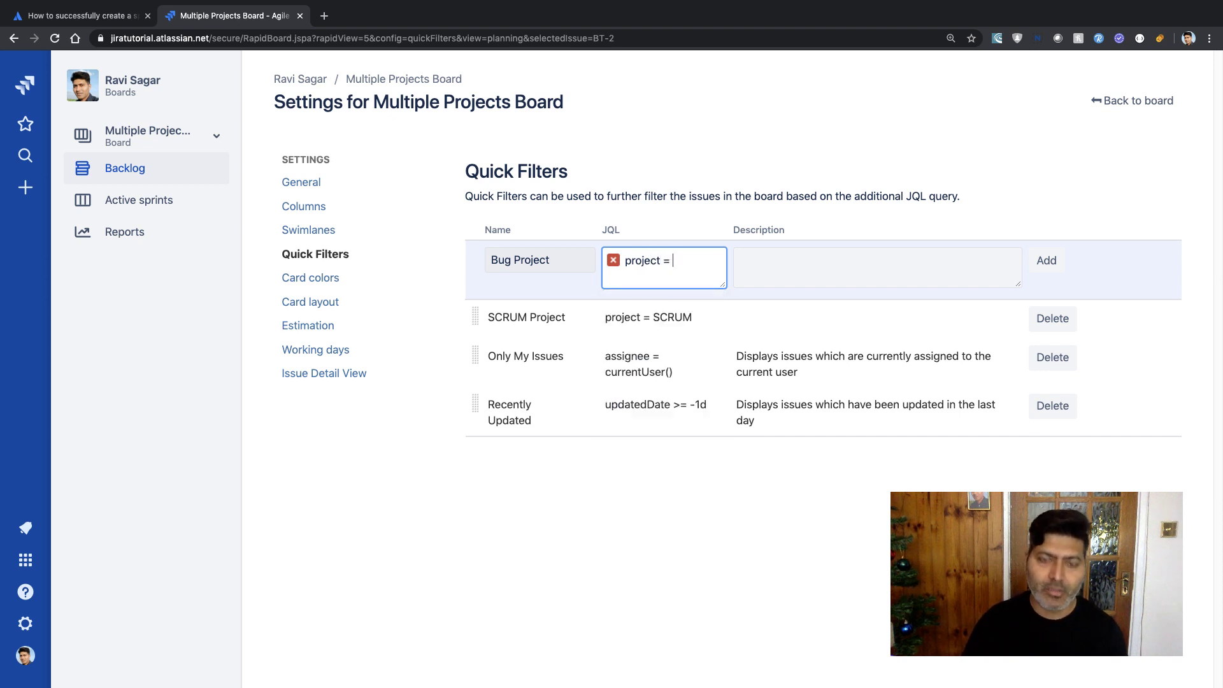
text( BT)
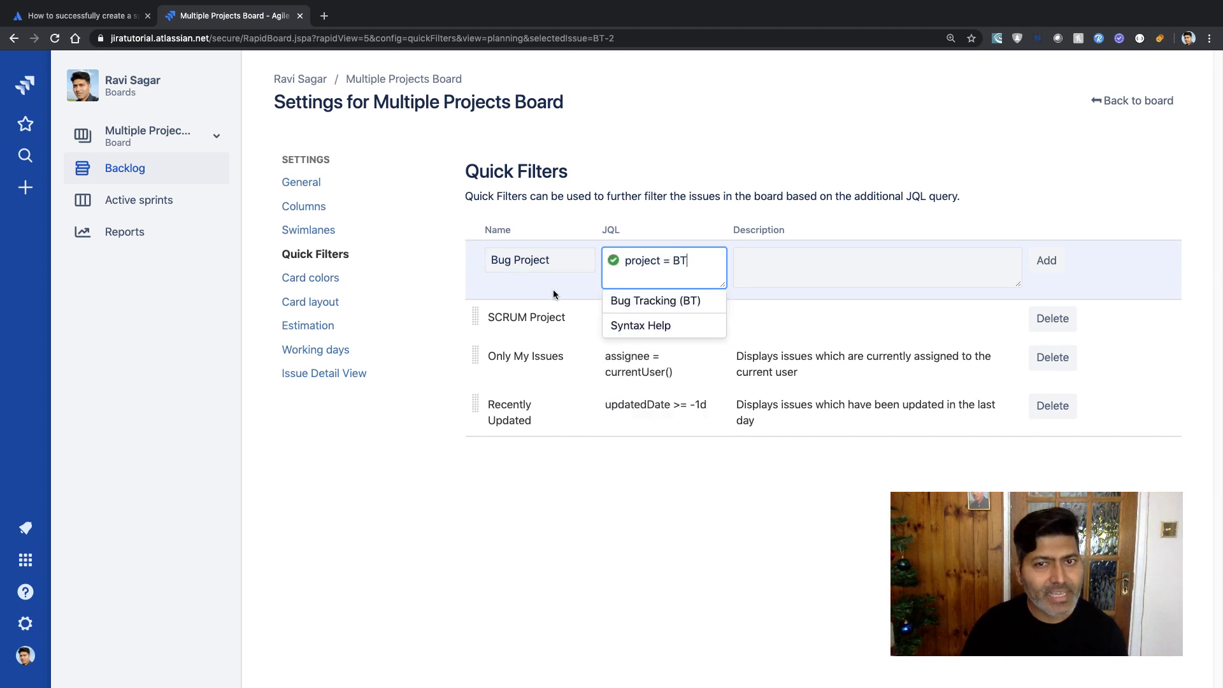
key(Down)
key(Return)
click(1051, 262)
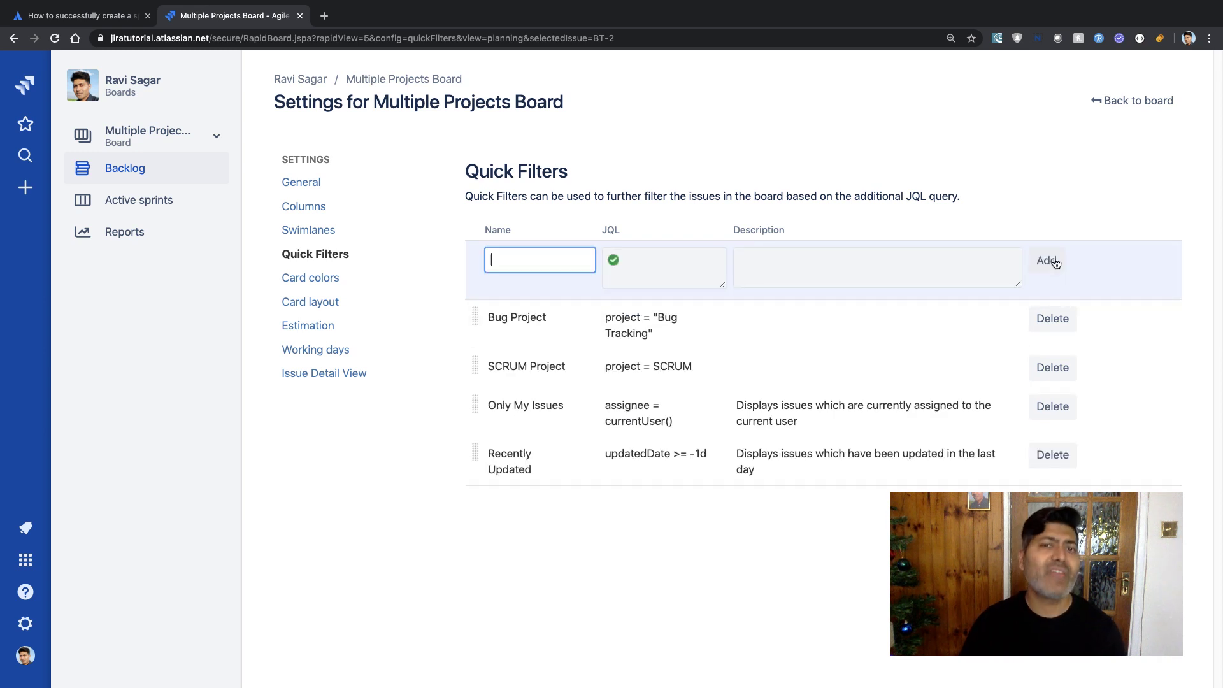
click(1106, 105)
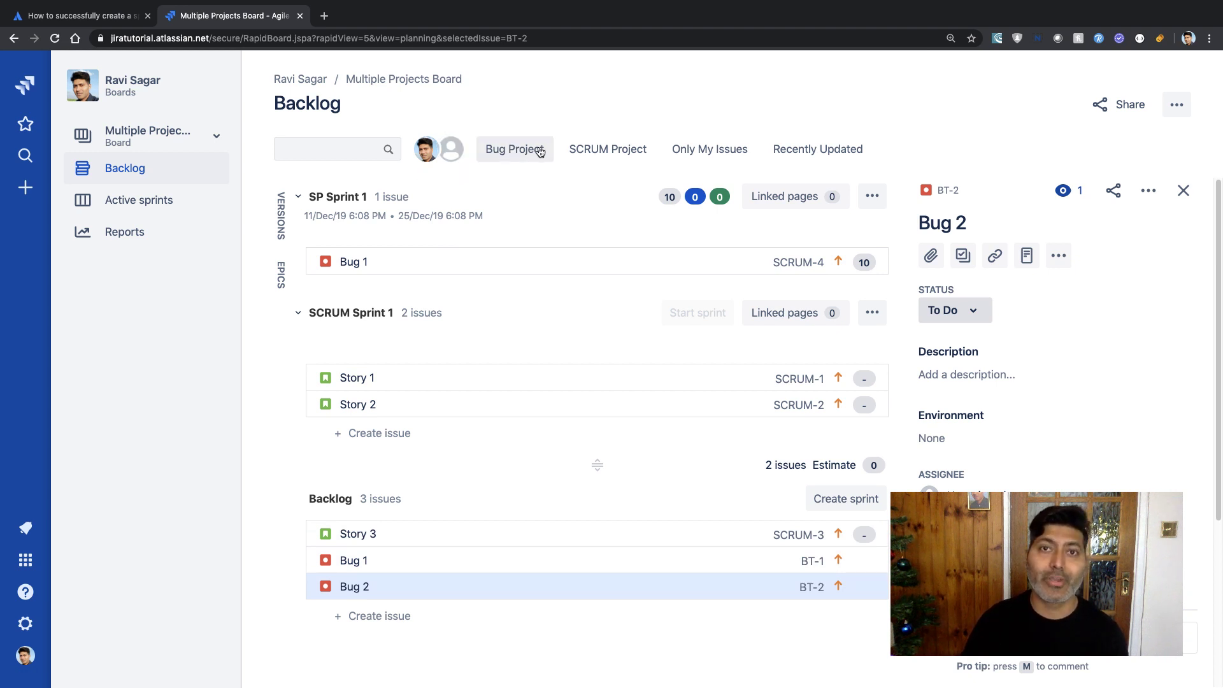
Step: Toggle the Bug Project and SCRUM Project quick filters on and off, then open the board's '...' menu
click(540, 151)
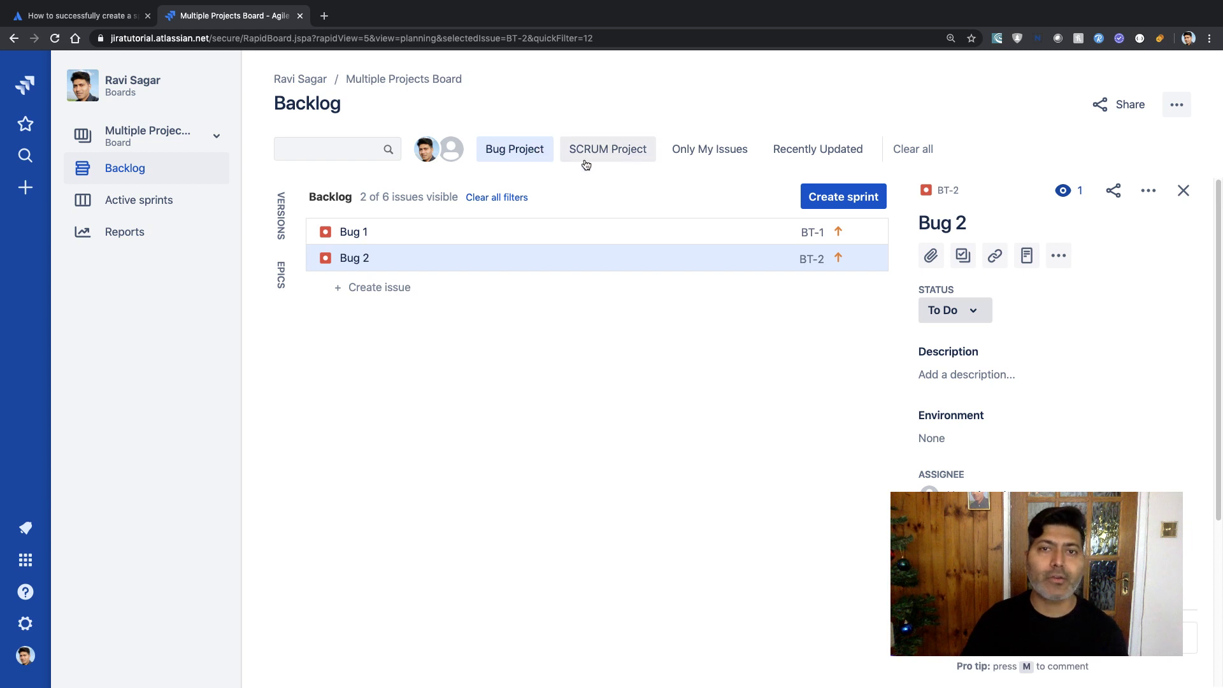
click(592, 163)
click(517, 155)
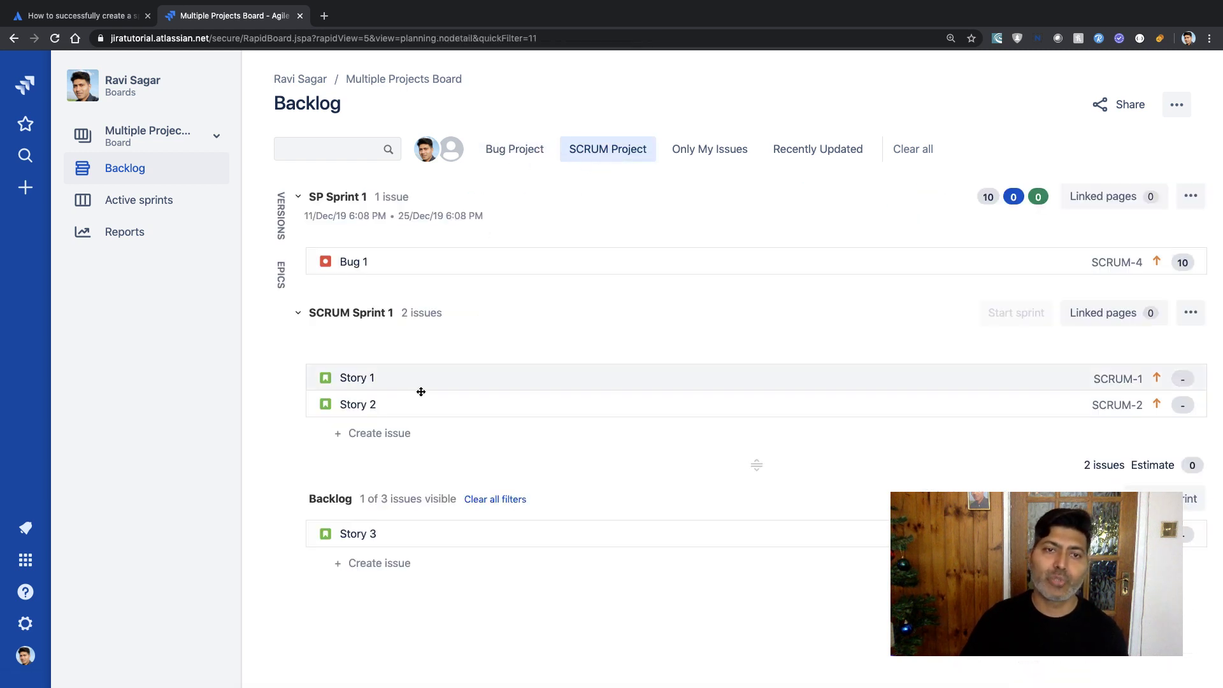
click(587, 161)
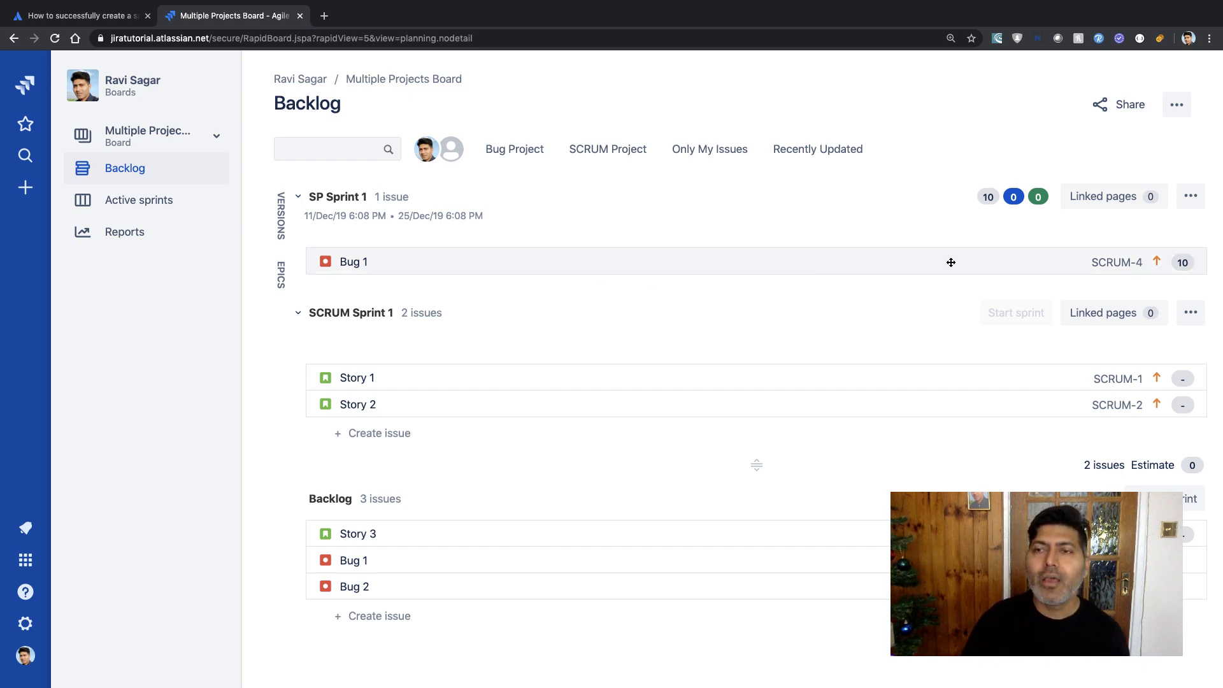
click(1176, 105)
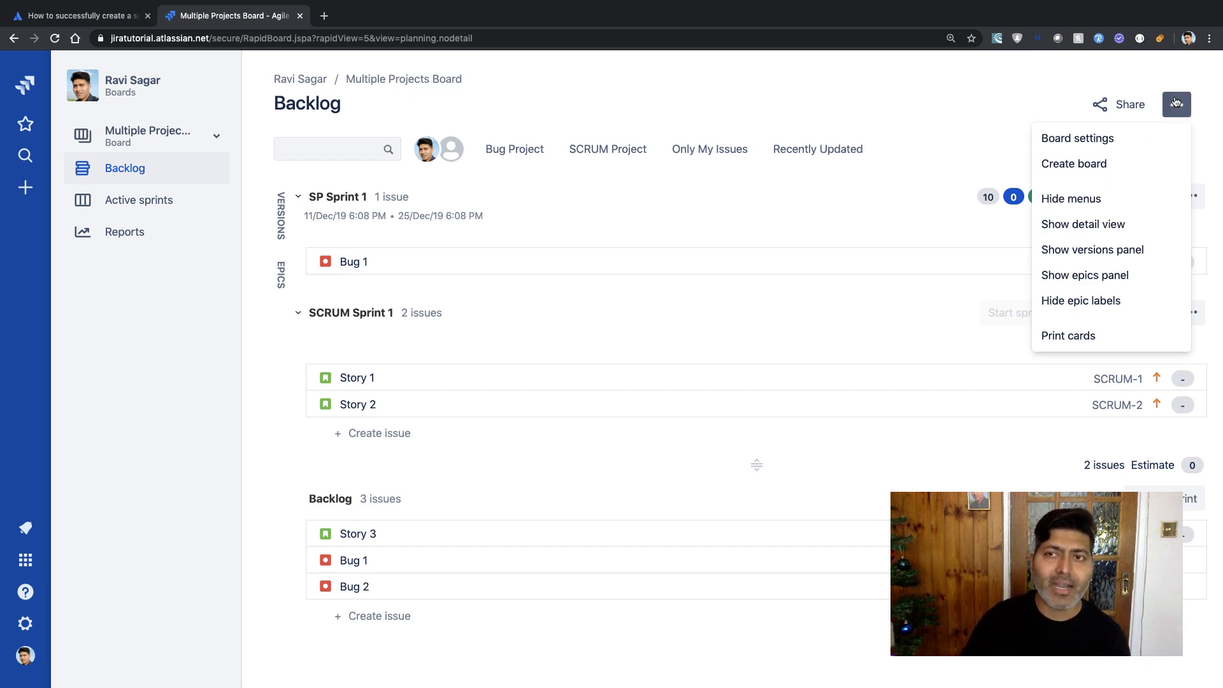
Step: In Card layout settings, add the Project field to backlog cards
click(1129, 139)
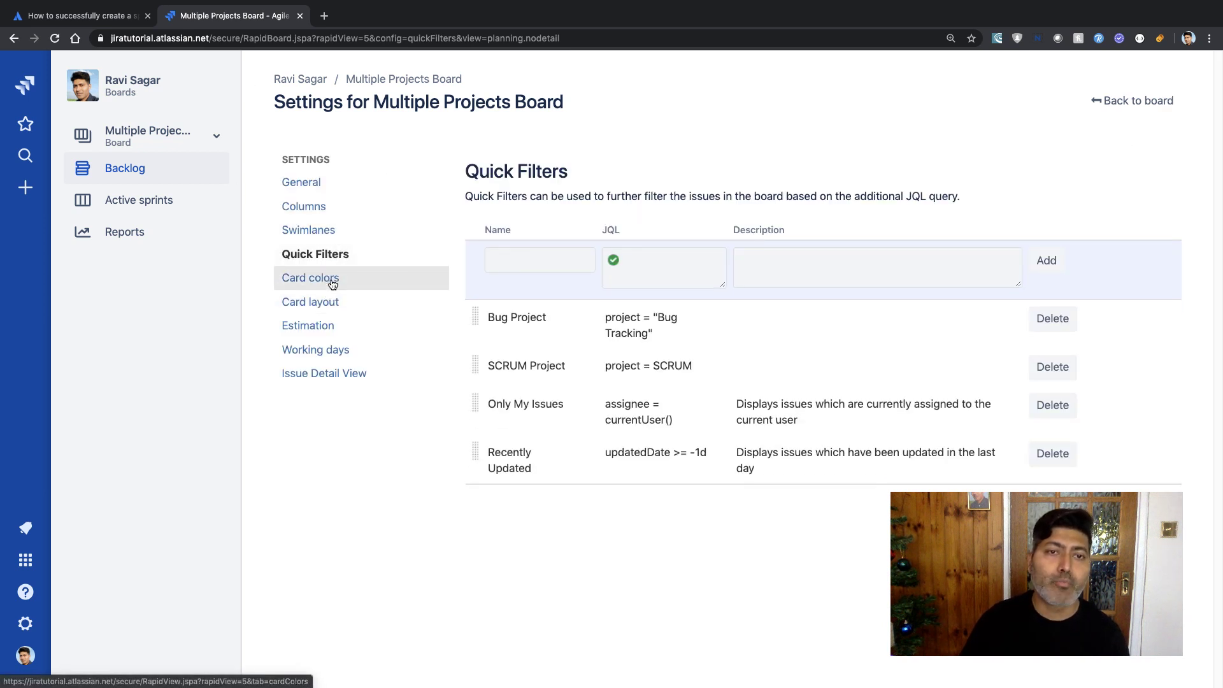
click(329, 305)
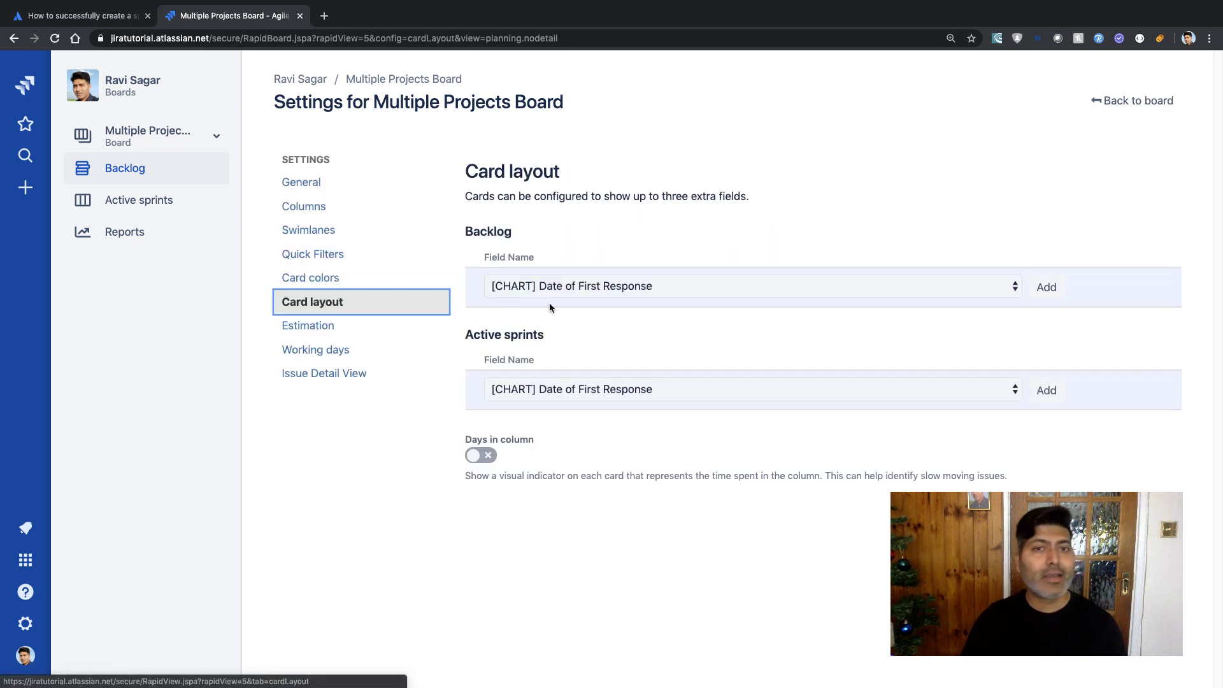
click(1005, 287)
text(proj)
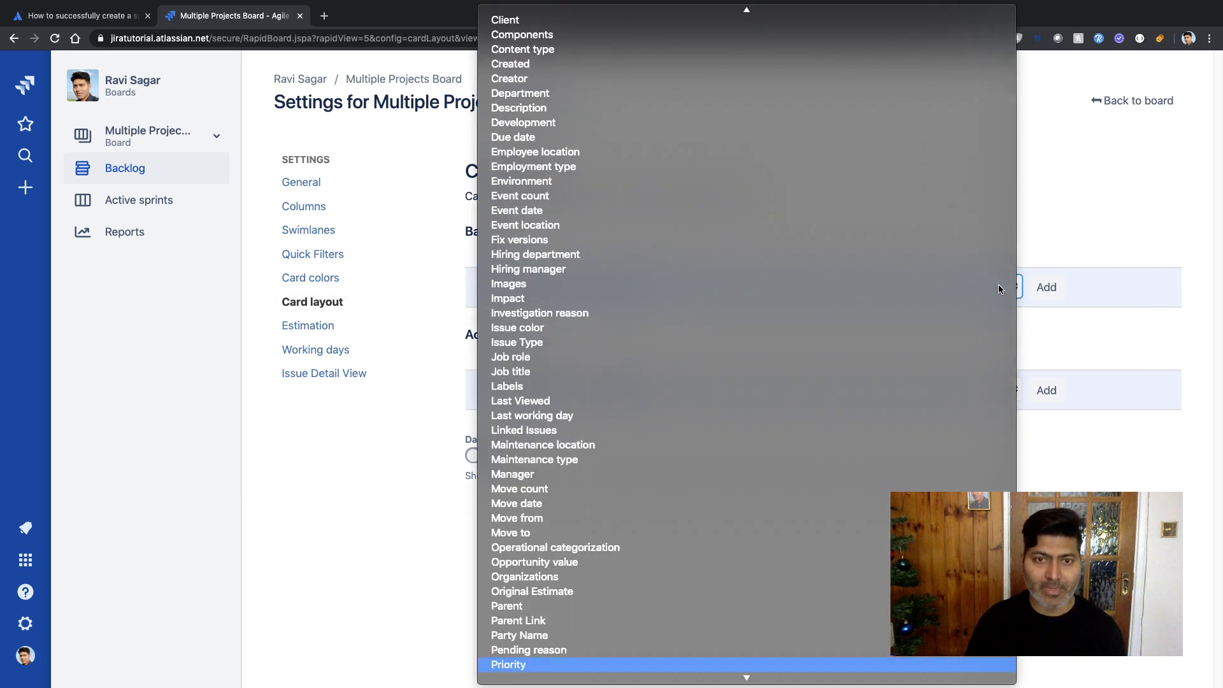
key(Down)
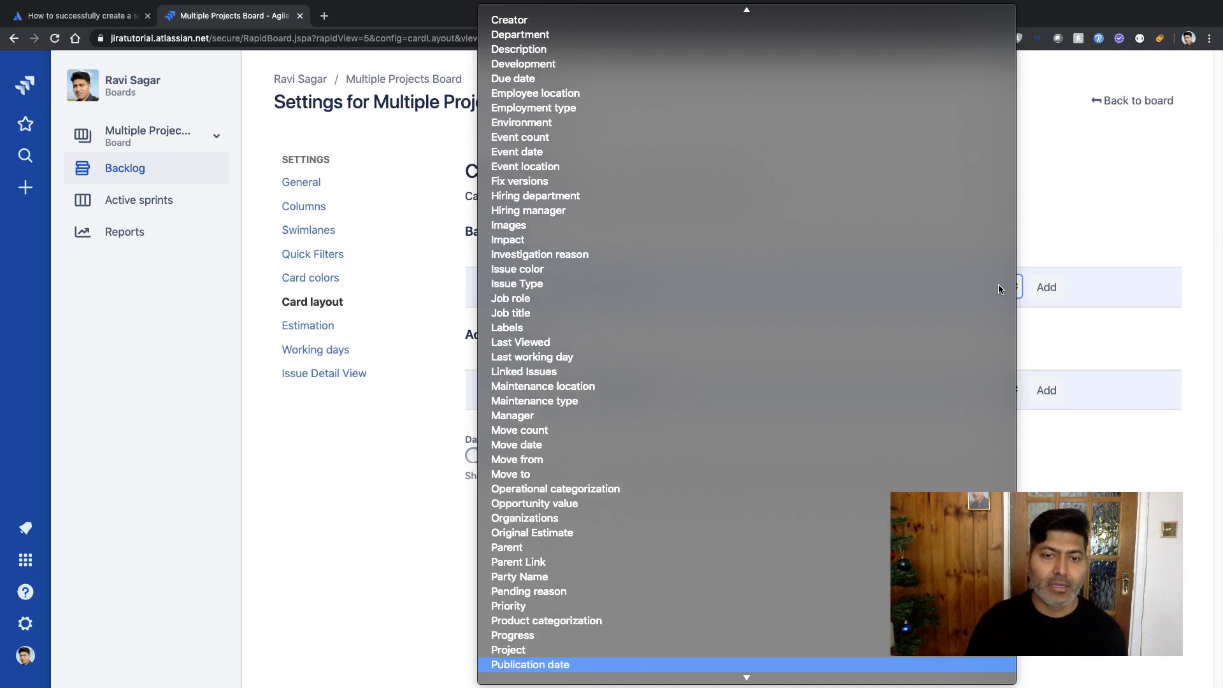
key(Up)
key(Return)
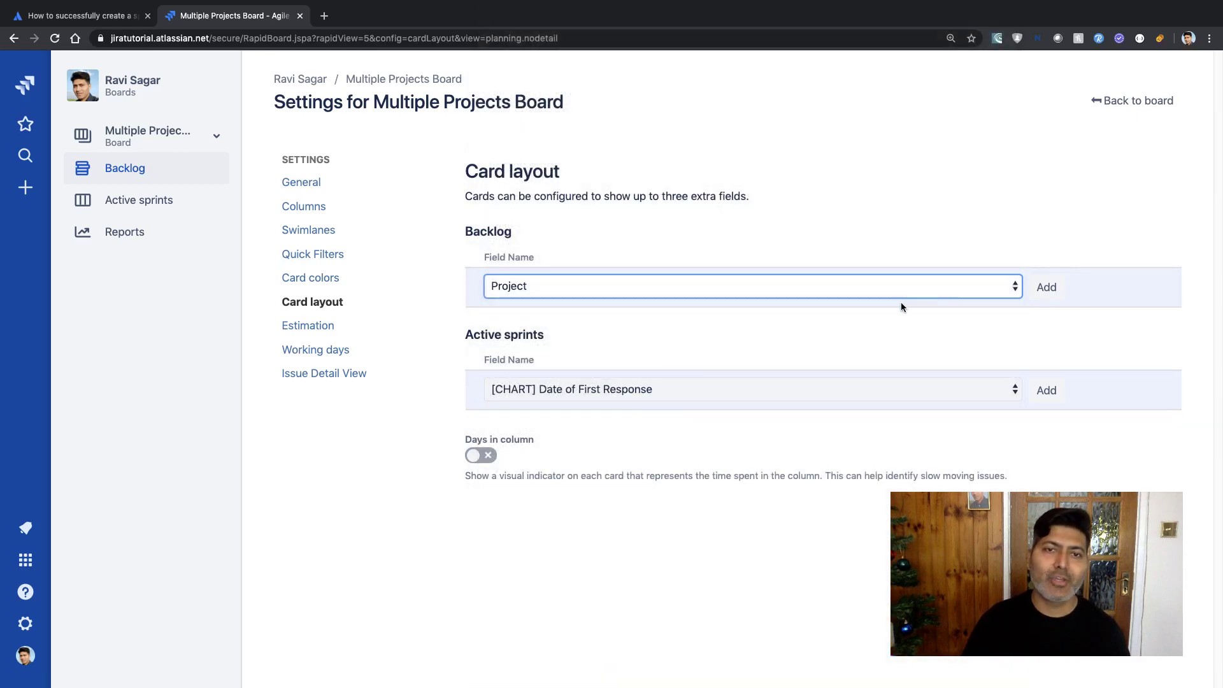
click(1056, 290)
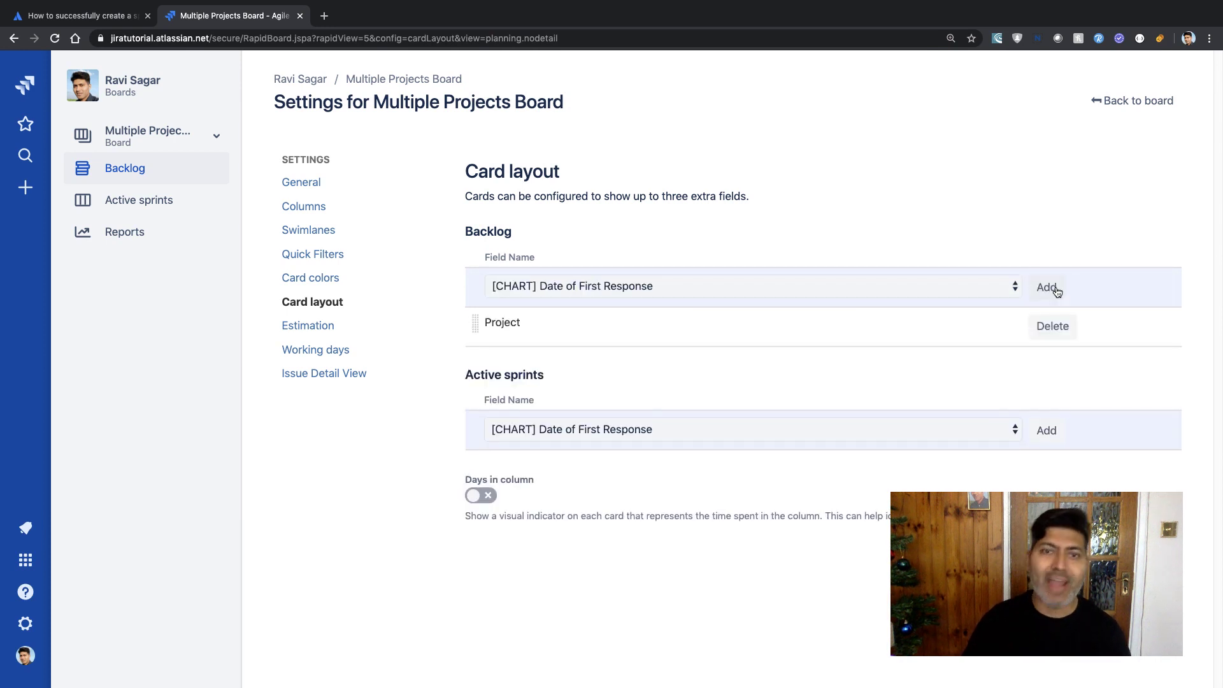
Step: Add the Project field to active sprint cards and go back to the board
click(638, 438)
text(project)
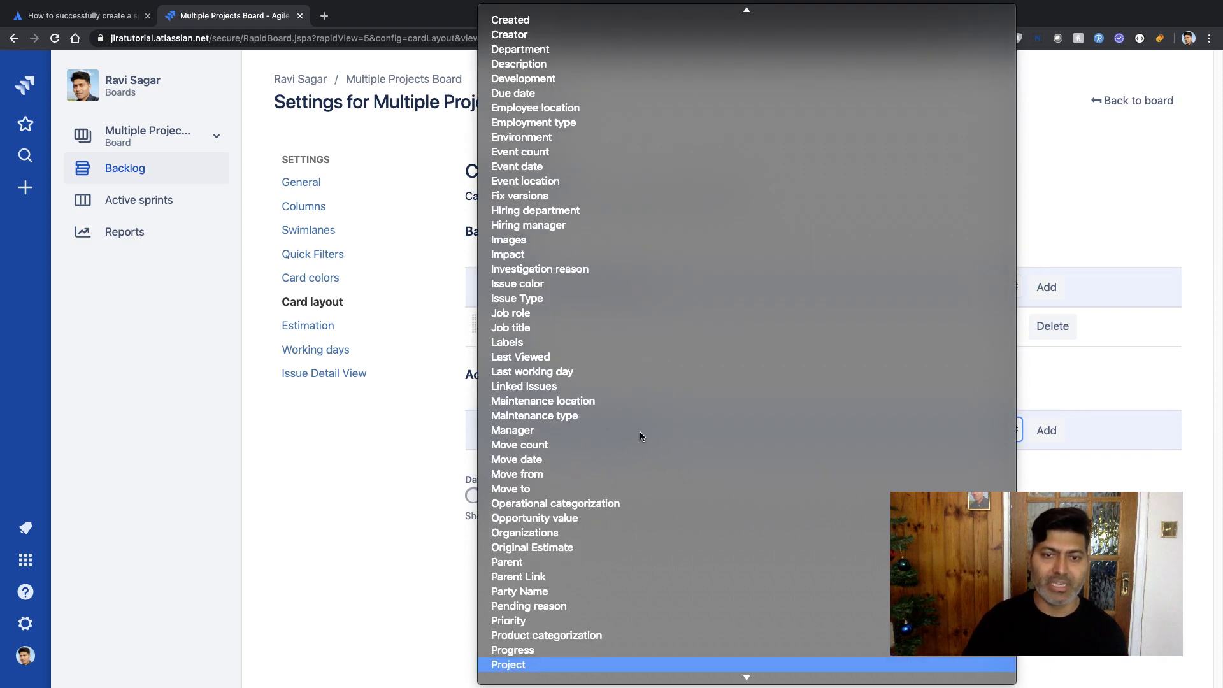
key(Return)
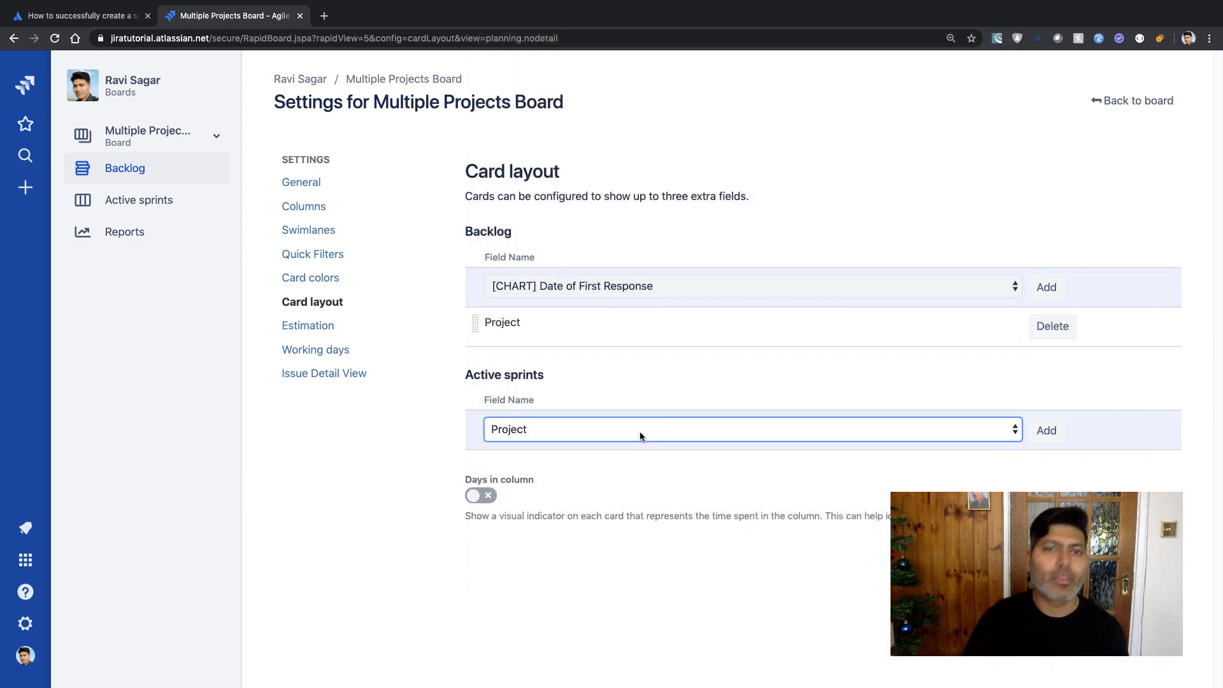
click(1062, 433)
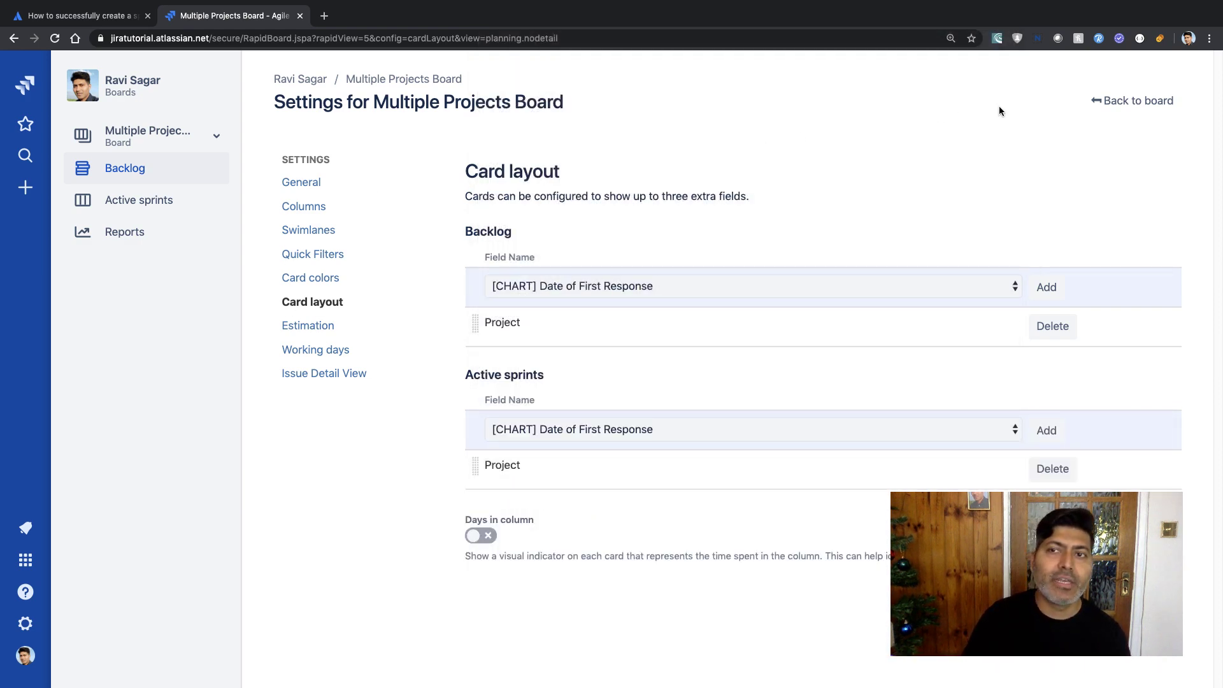
click(1137, 101)
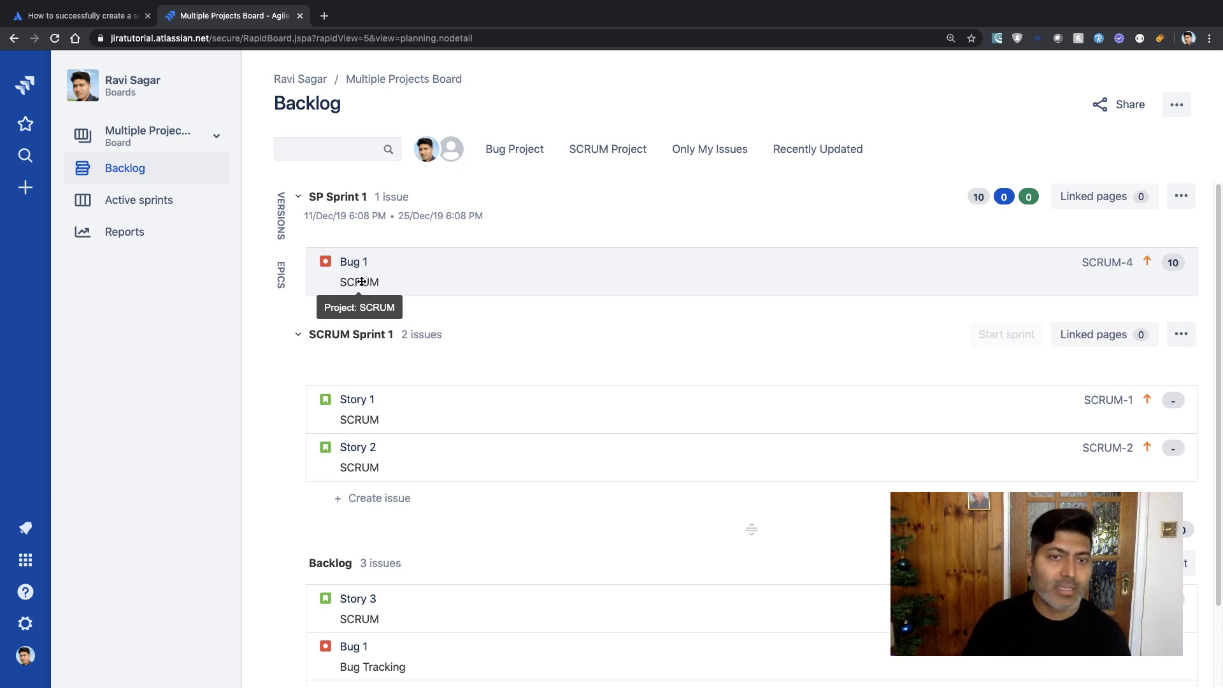
scroll(603, 442, down, 3)
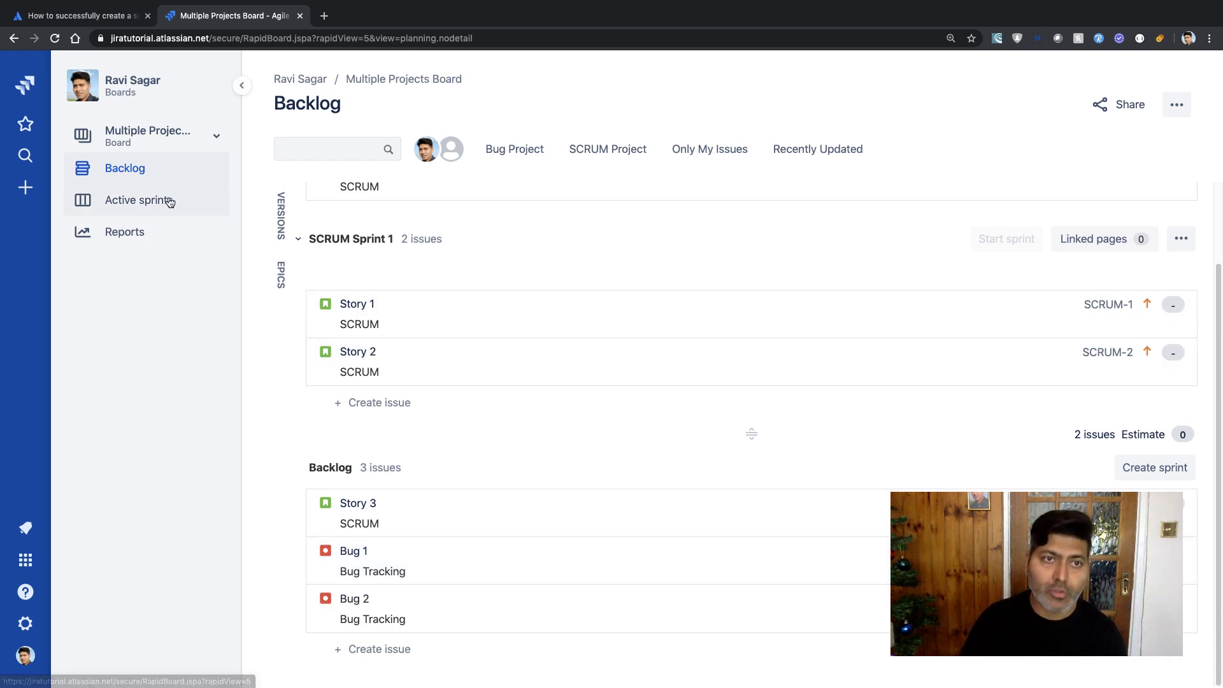
click(169, 201)
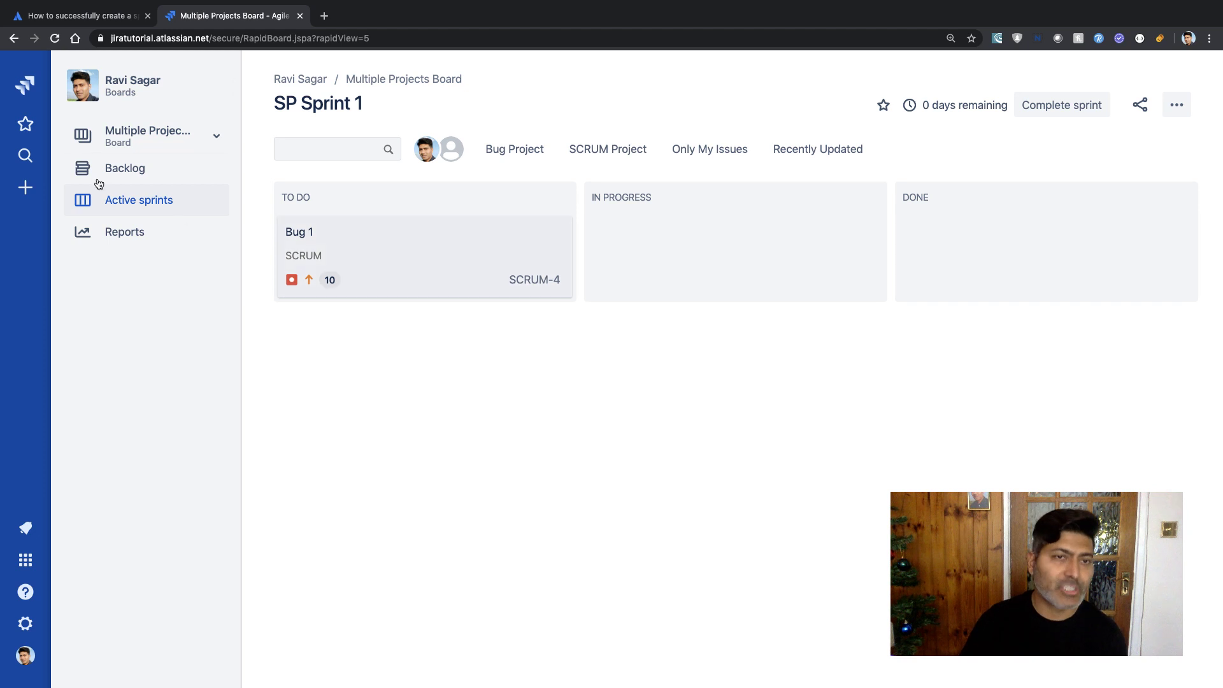
click(126, 169)
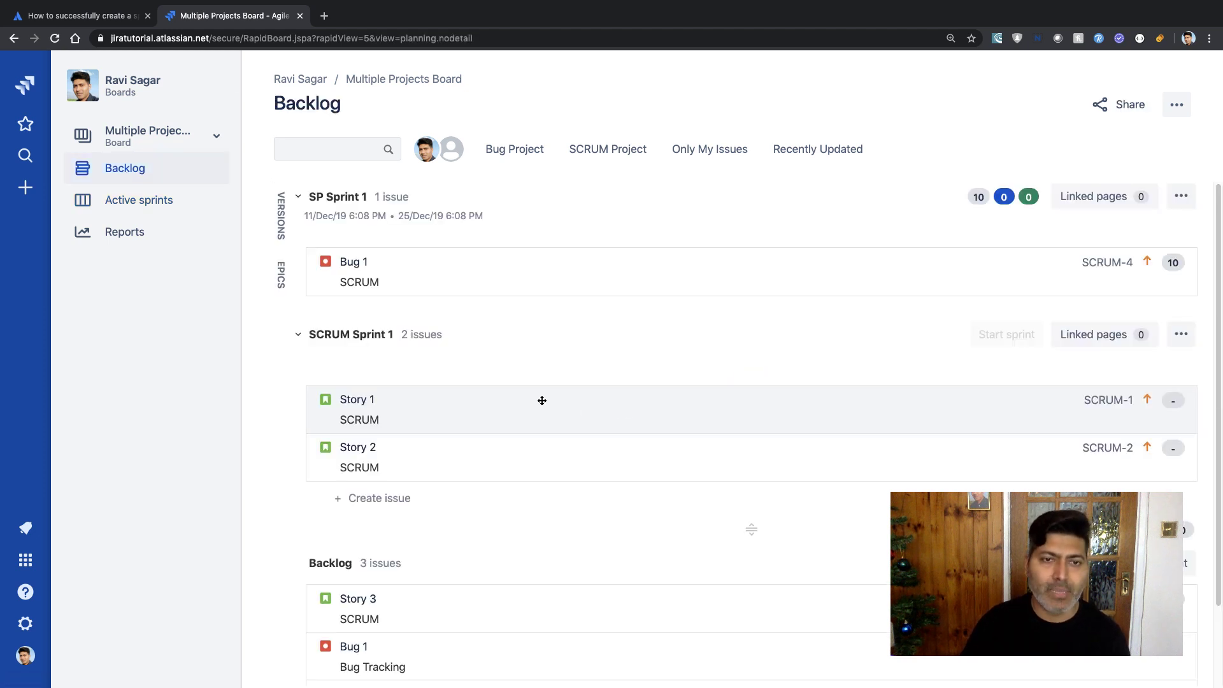
Step: Move Bug Tracking's BT-1 from the backlog into SP Sprint 1, then view Active sprints
mouse_move(567, 407)
mouse_down()
mouse_move(565, 281)
mouse_move(546, 408)
mouse_up()
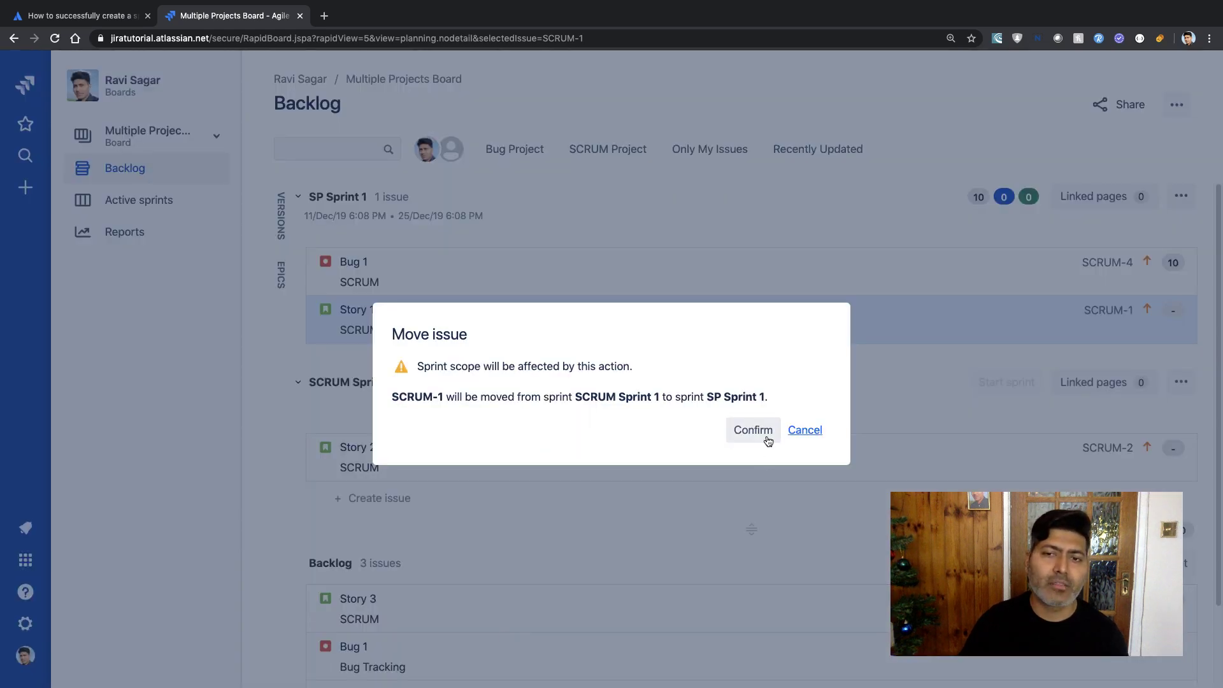
click(801, 430)
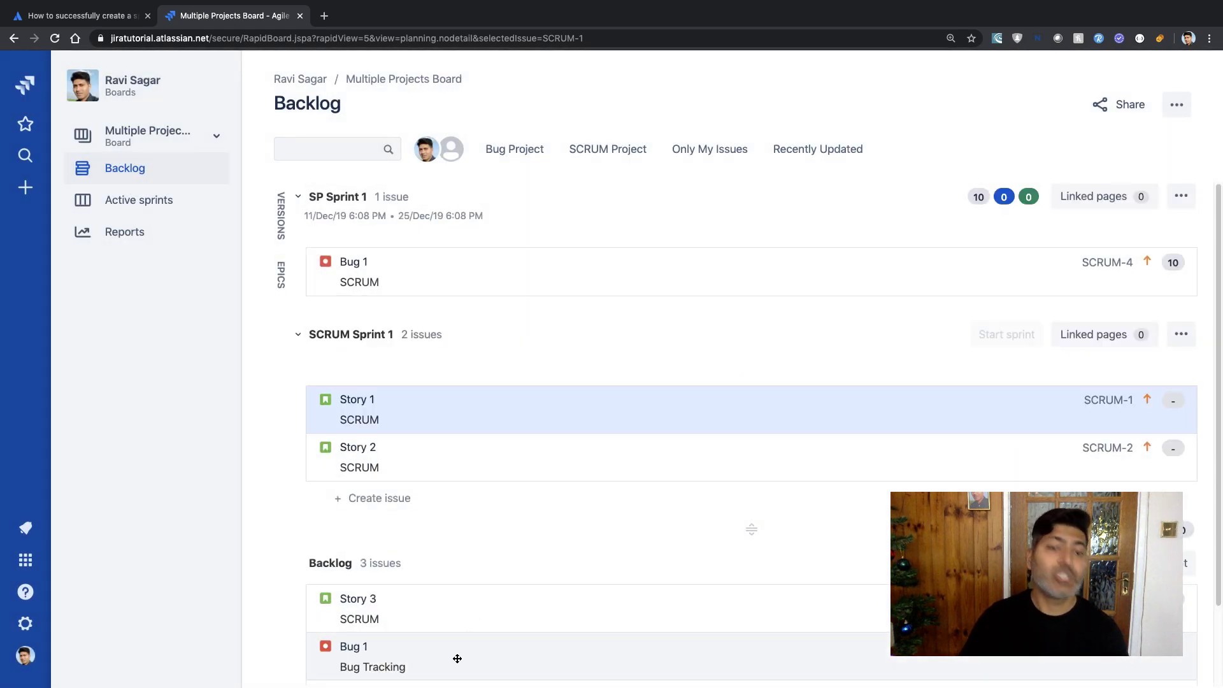
drag(453, 661, 458, 284)
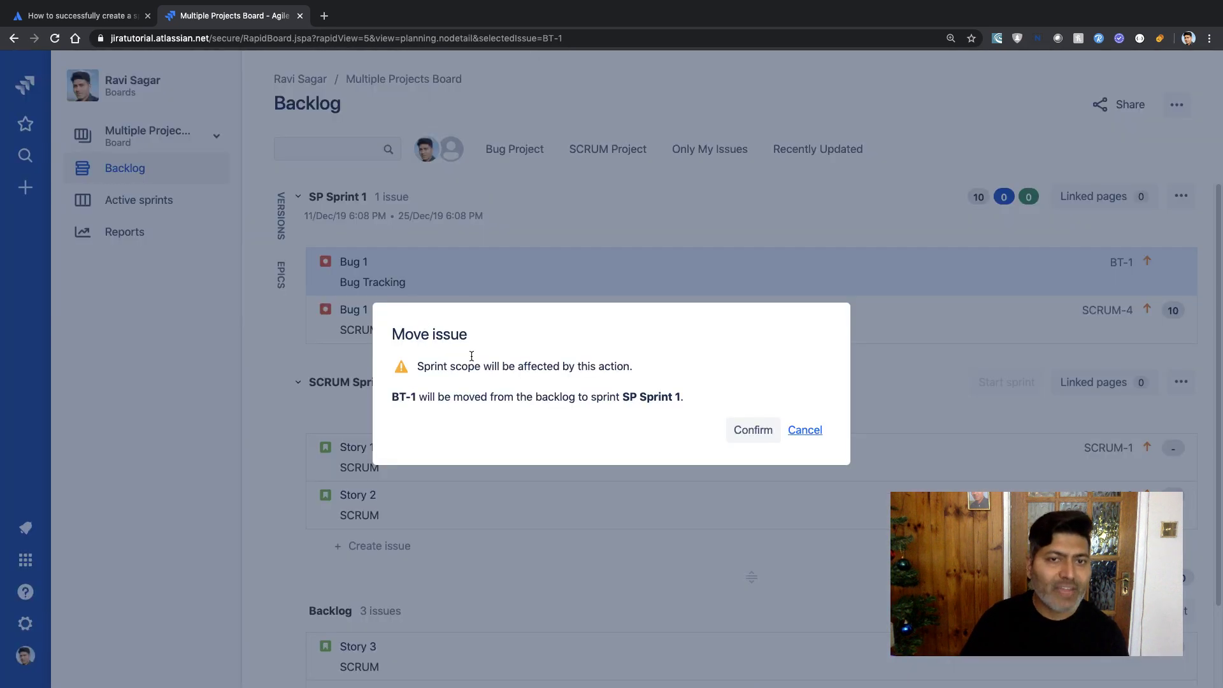
click(771, 429)
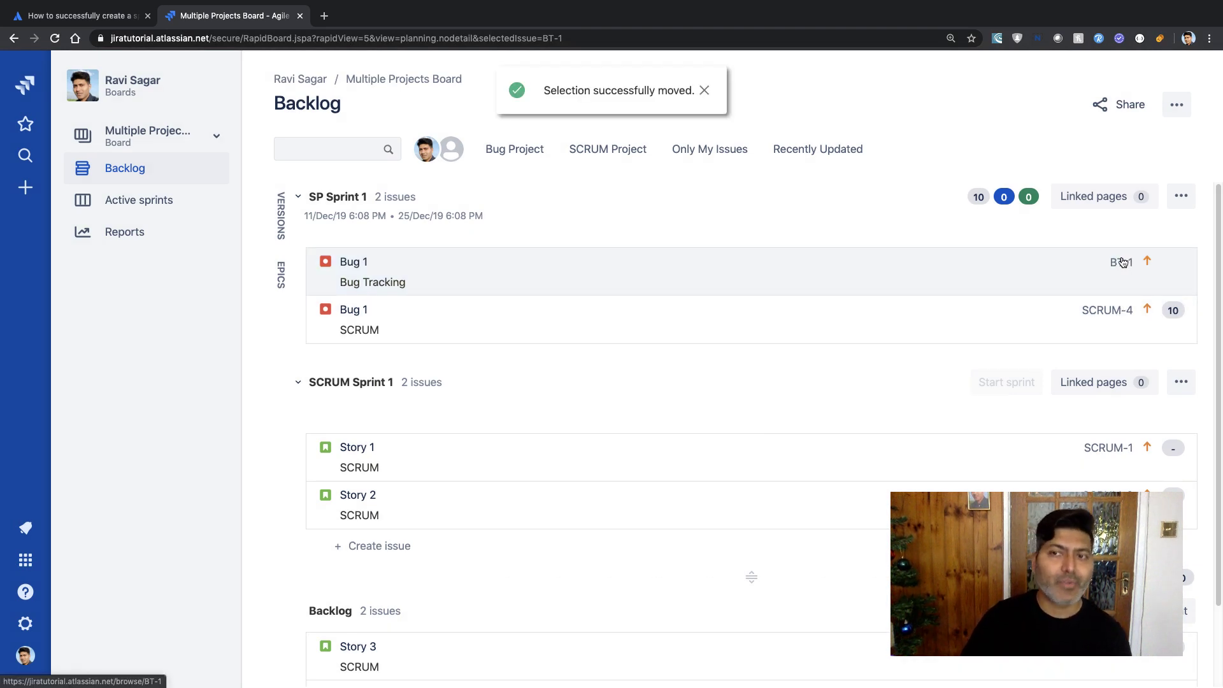
click(110, 197)
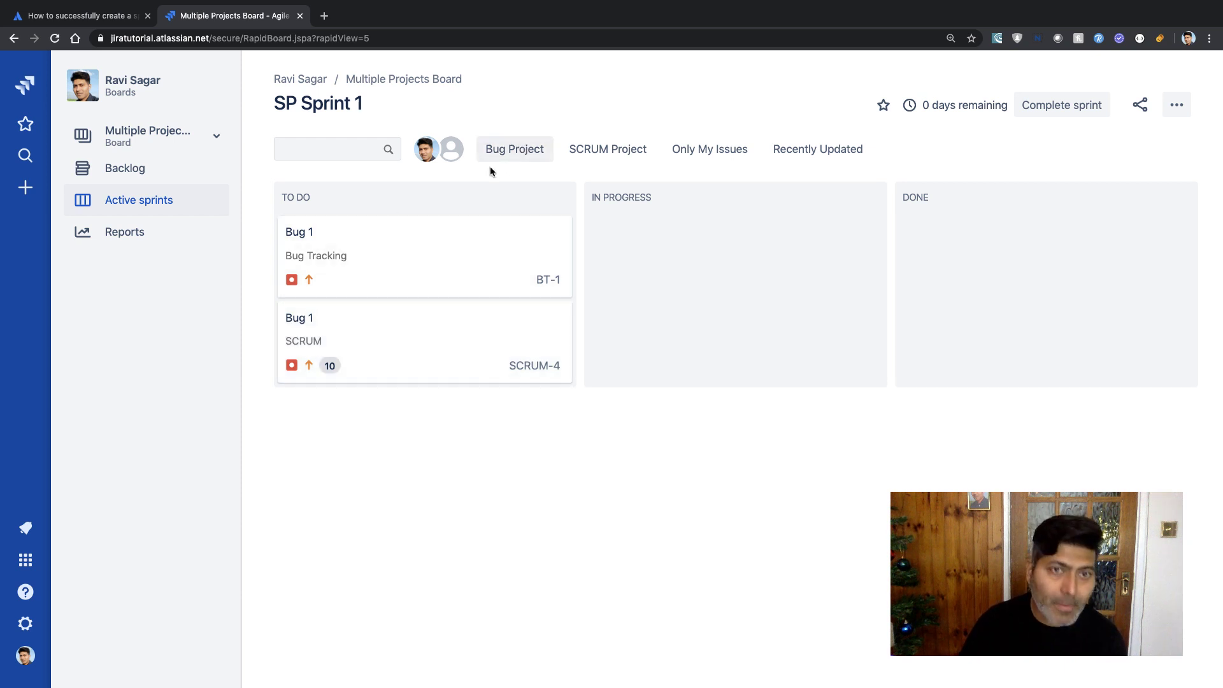
Step: In the board's Card colors settings, base card colors on Queries
click(1176, 105)
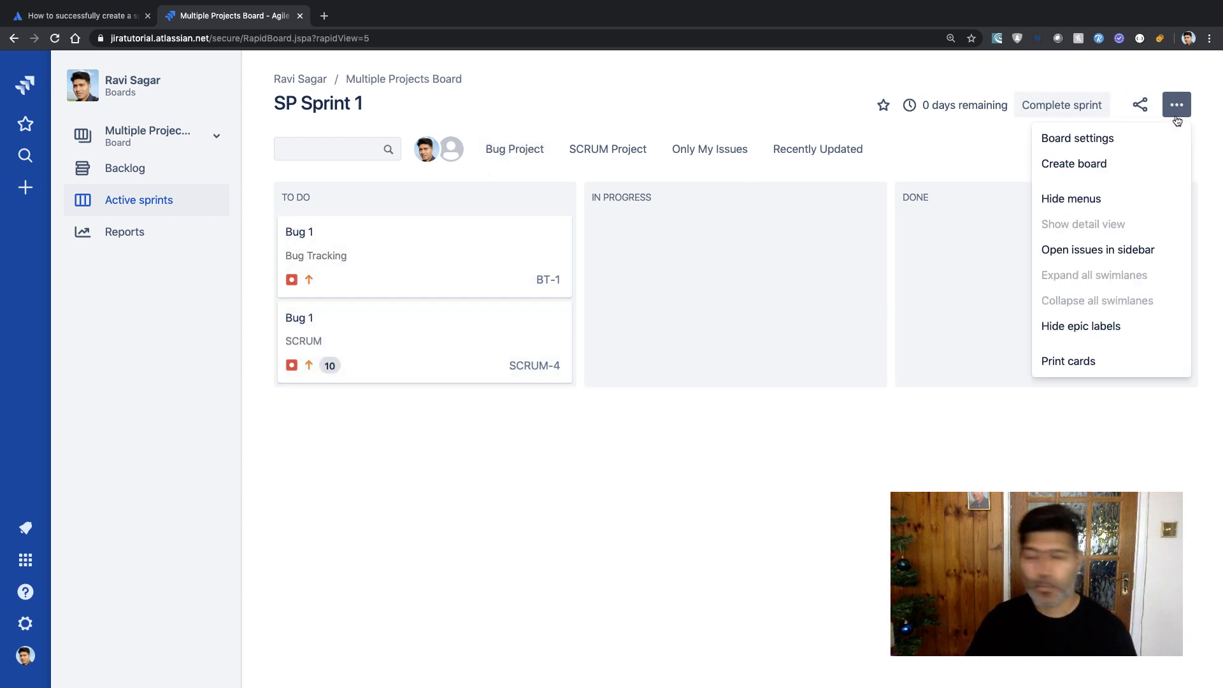
click(1104, 138)
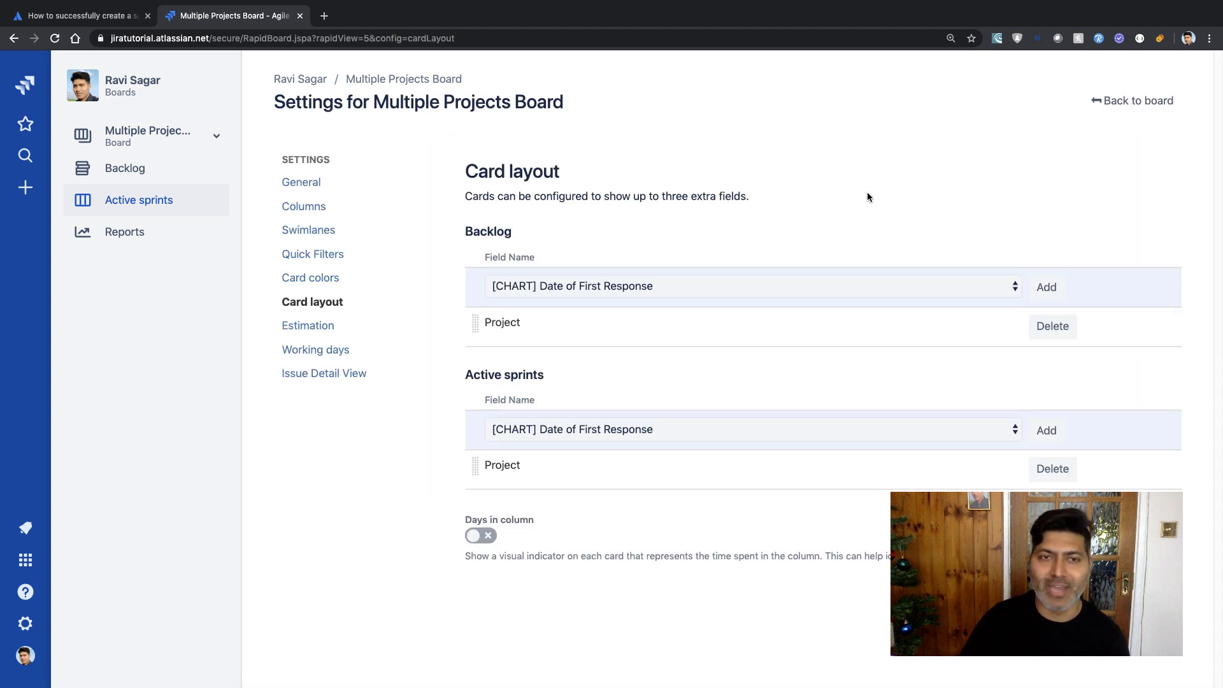
click(318, 277)
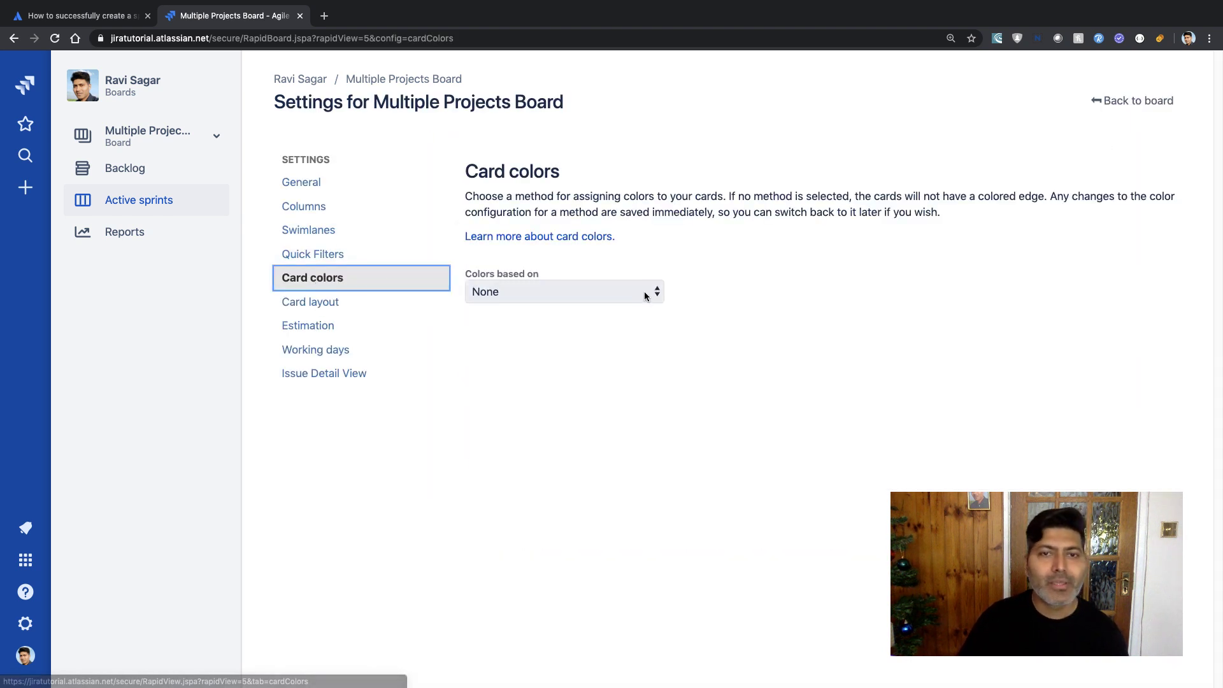
click(645, 296)
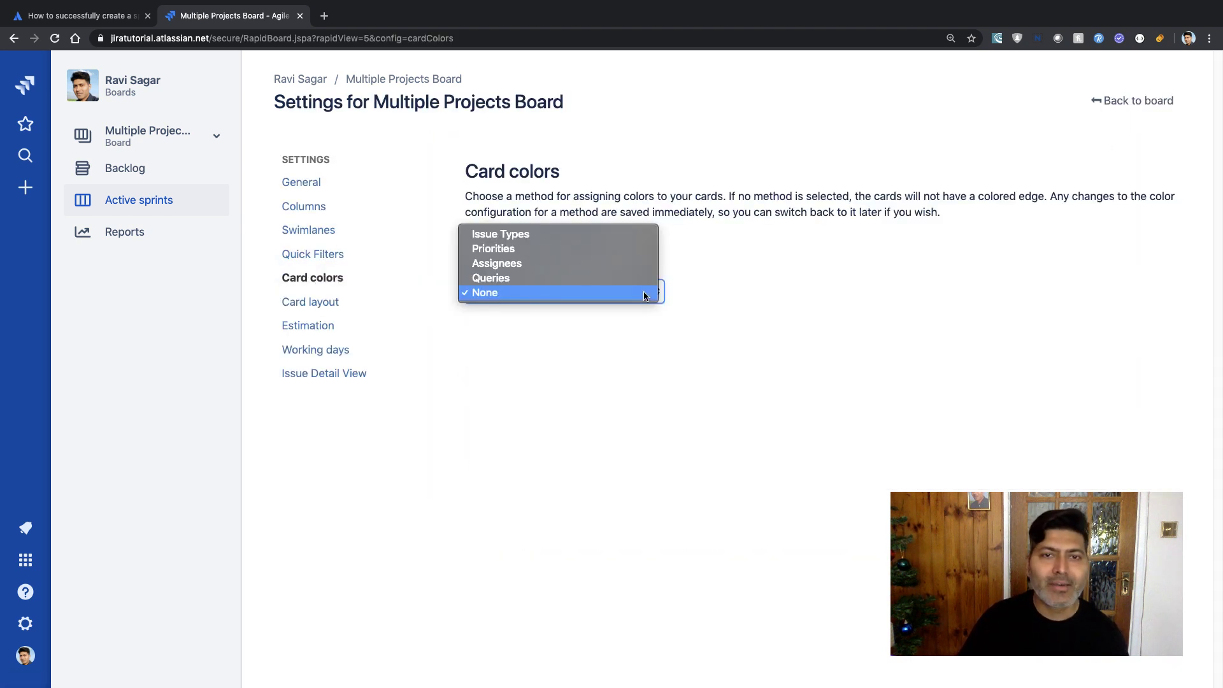
click(525, 278)
Step: Add a grey card color rule for the query project = SCRUM
click(593, 369)
text(project )
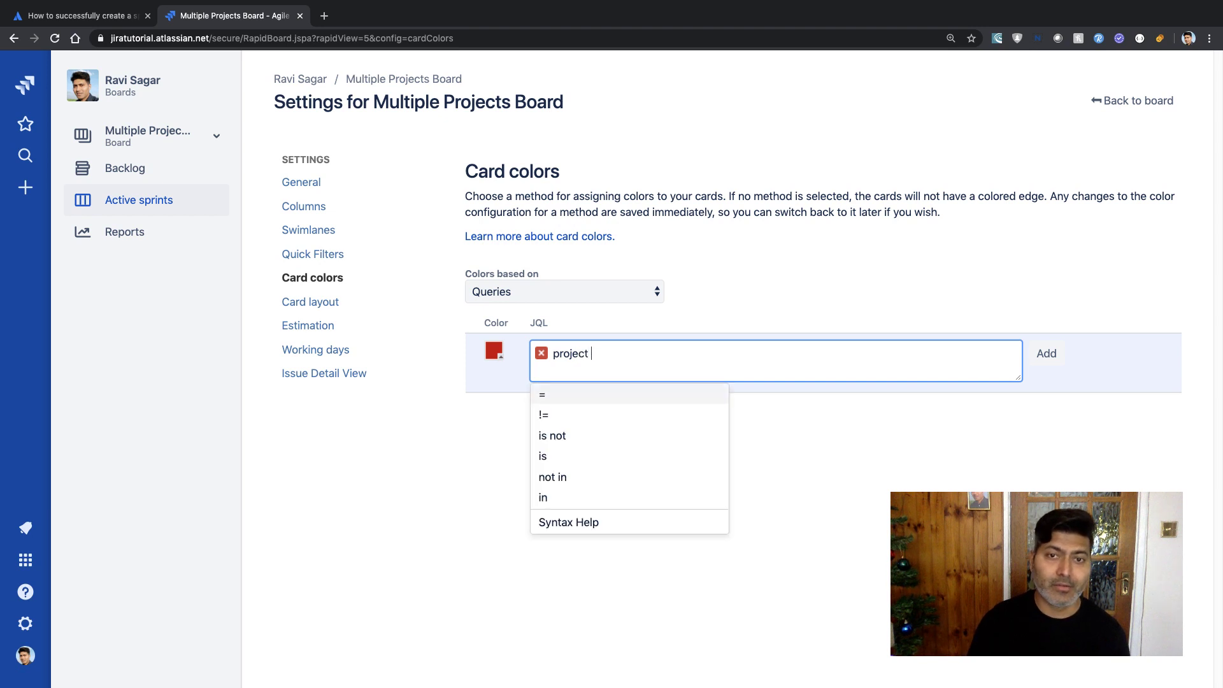
text(= SC)
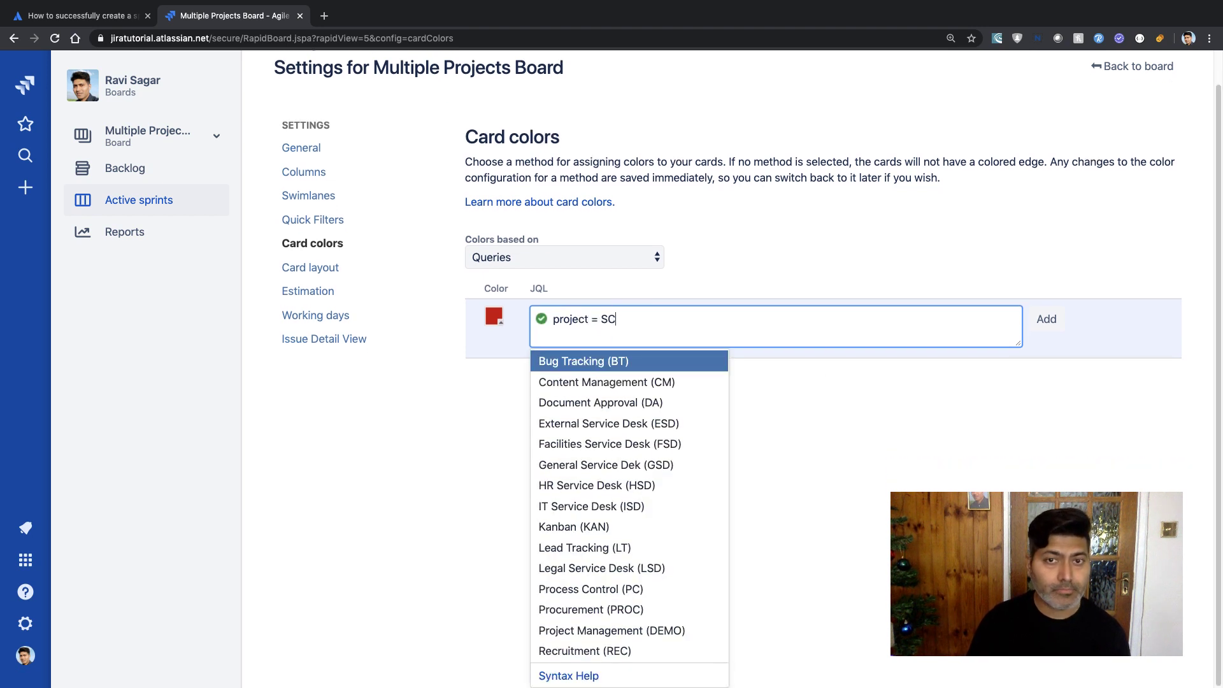
key(Down)
key(Return)
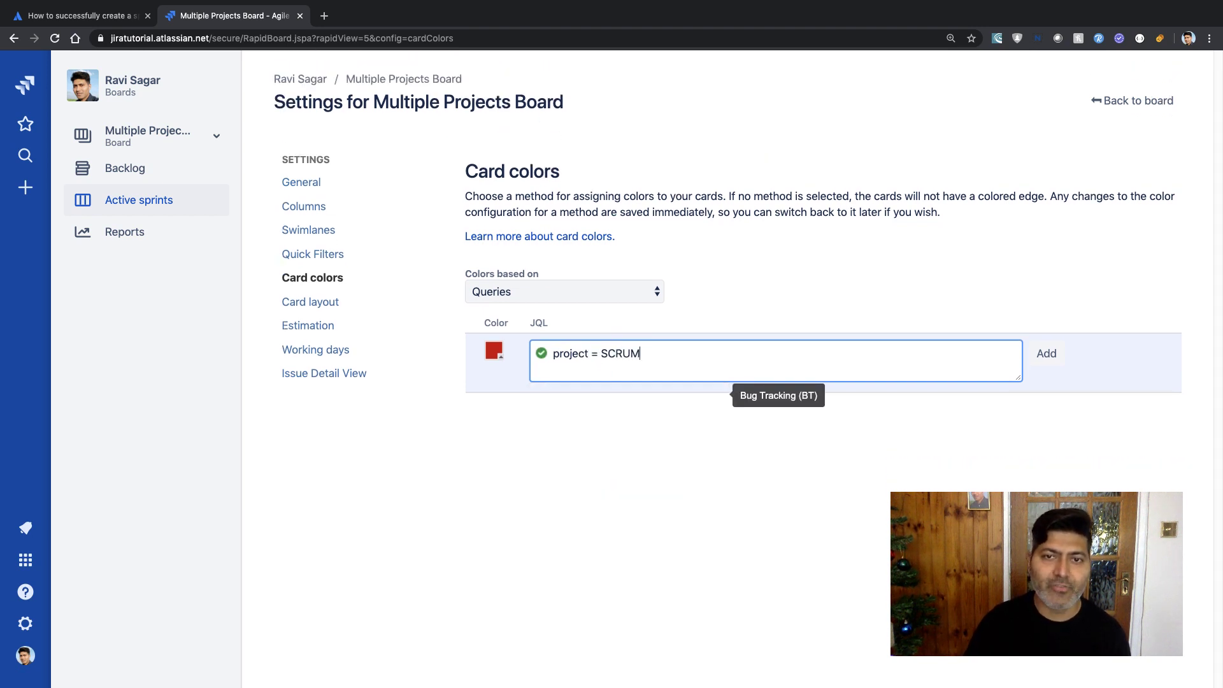
click(491, 355)
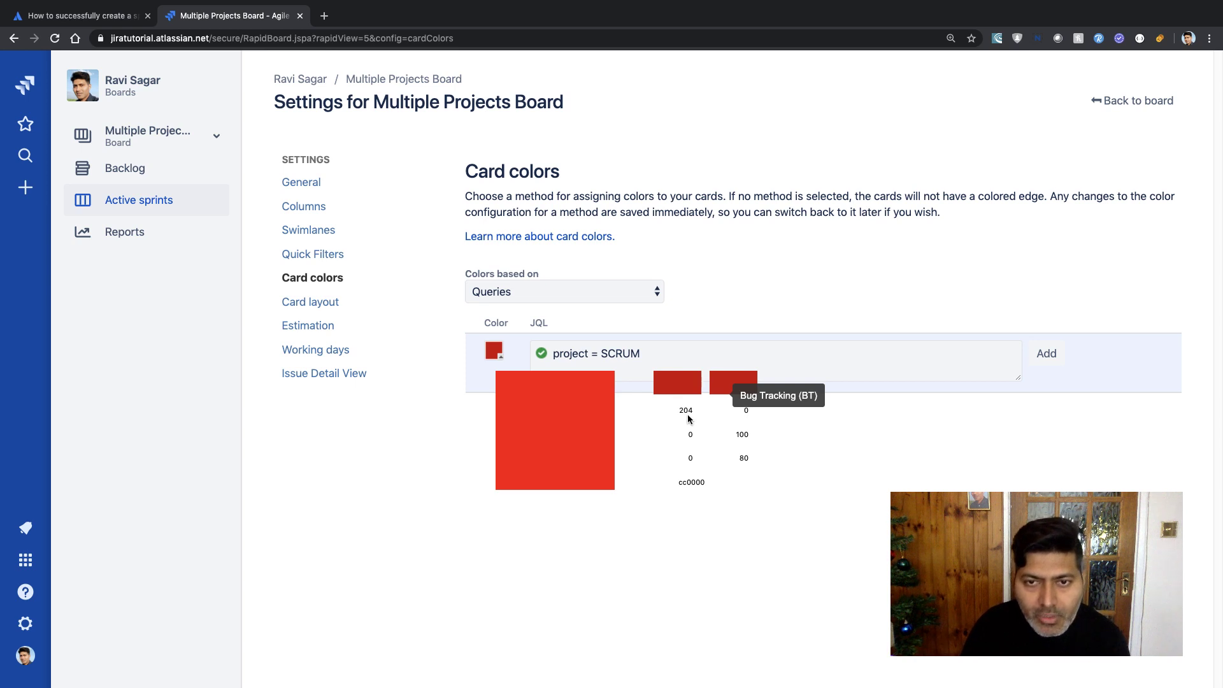
drag(506, 383, 504, 422)
click(947, 472)
click(495, 350)
click(1046, 354)
Step: Add an orange card color rule for the query project = "Bug Tracking"
click(589, 358)
text(project)
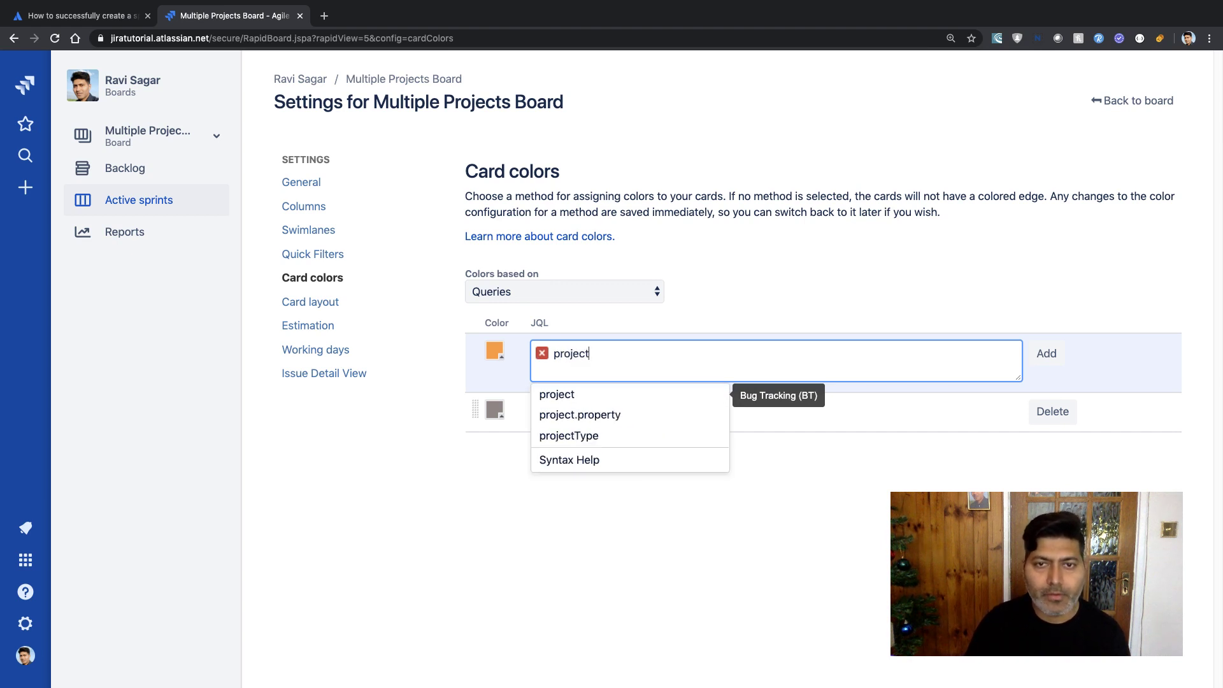
click(574, 390)
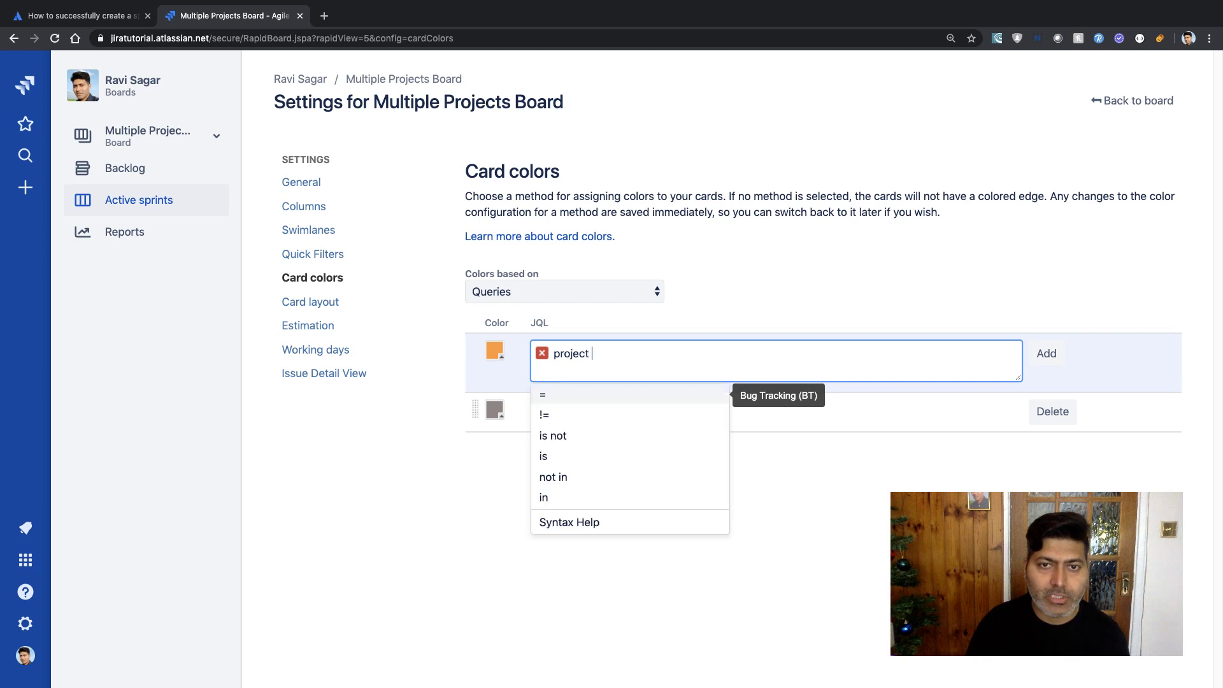
text(= B)
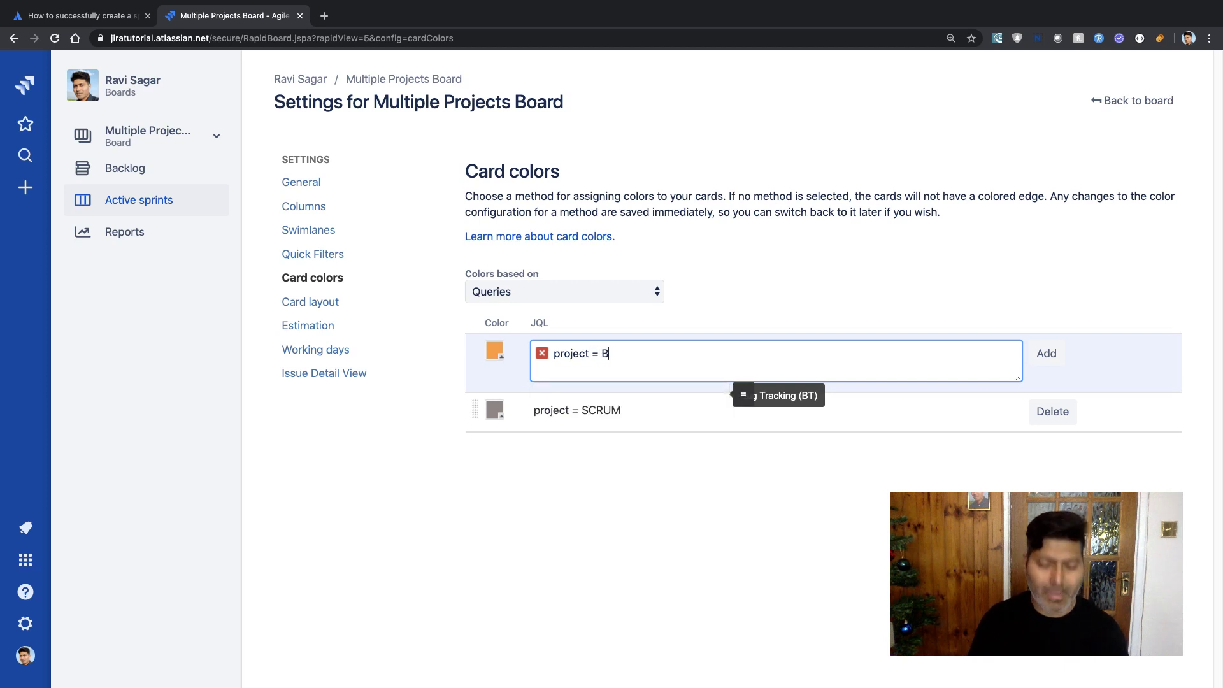
text(T)
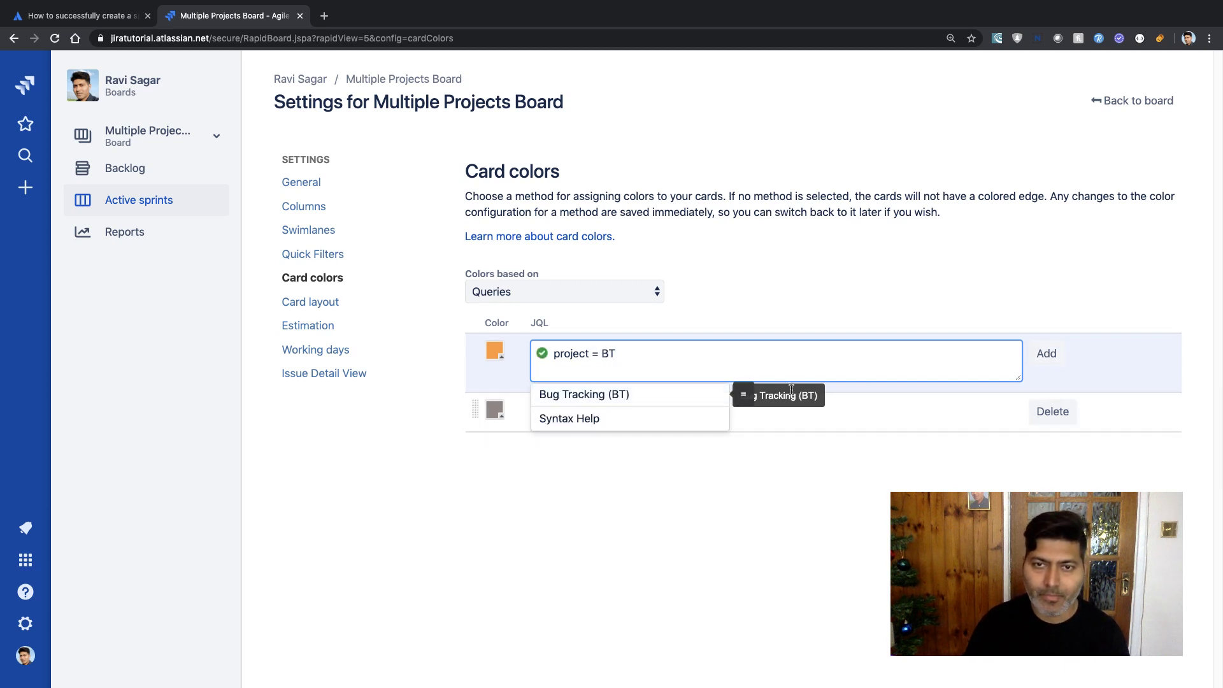
key(Down)
key(Return)
click(1046, 354)
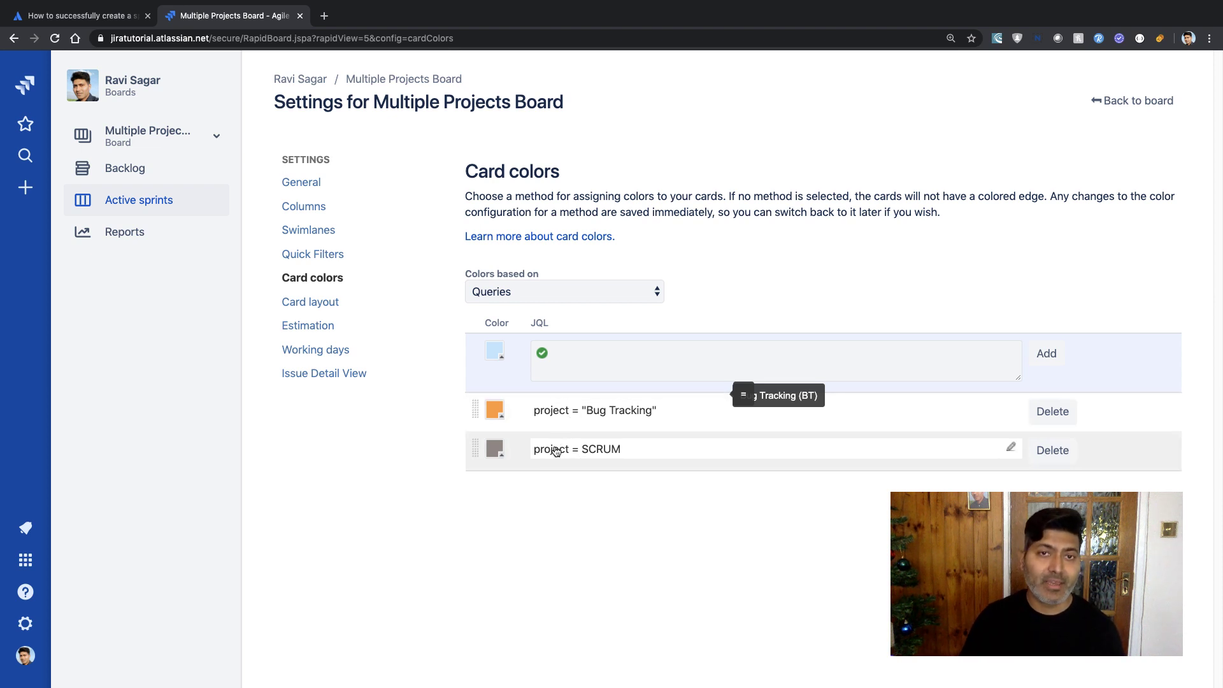
Step: Check the colored cards on the board, then review the backlog's grey SCRUM and orange Bug Tracking issues
click(1133, 102)
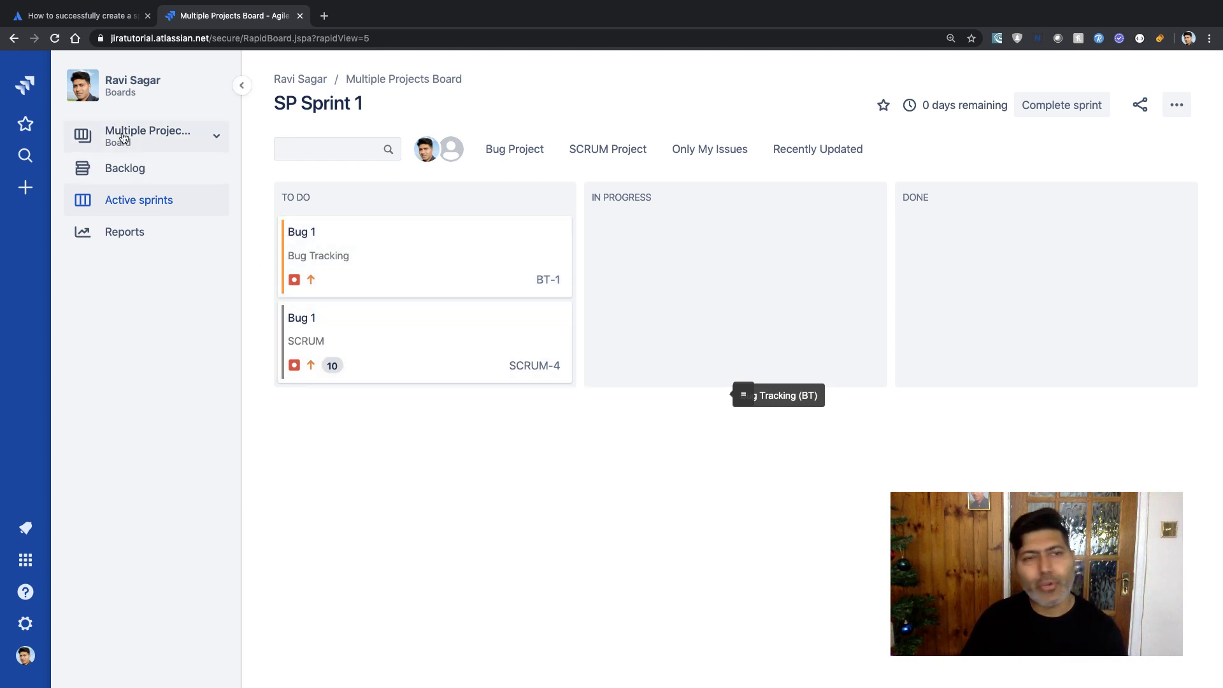
click(121, 173)
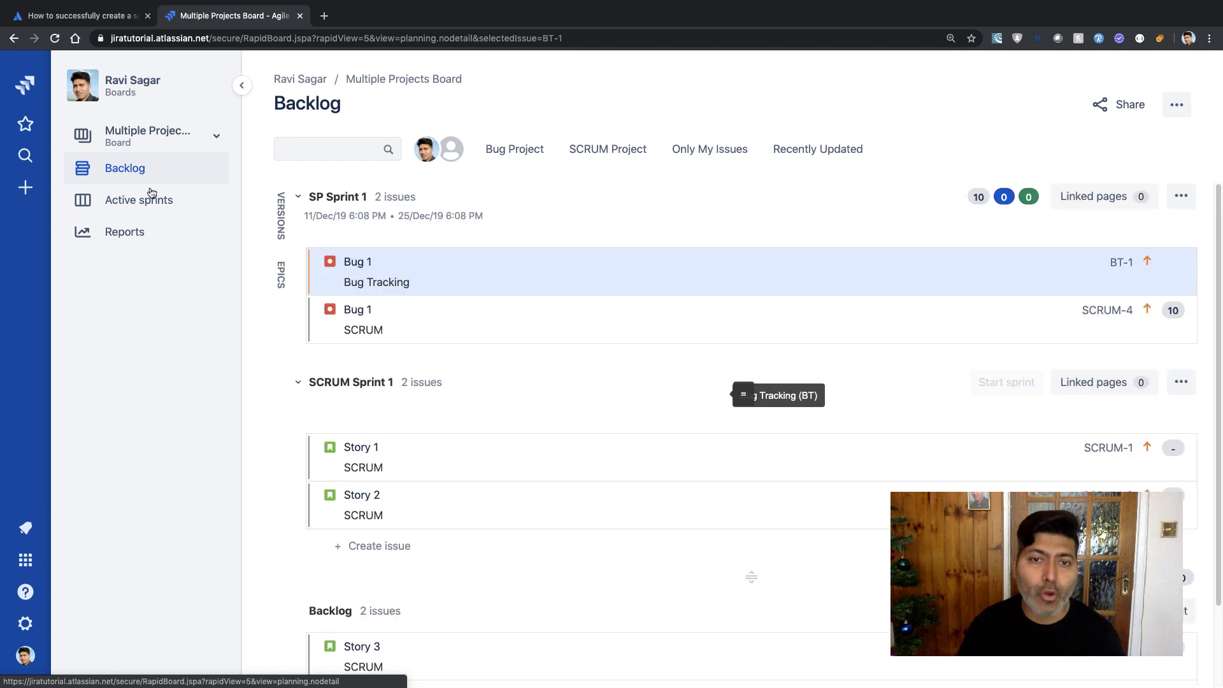
scroll(445, 458, down, 2)
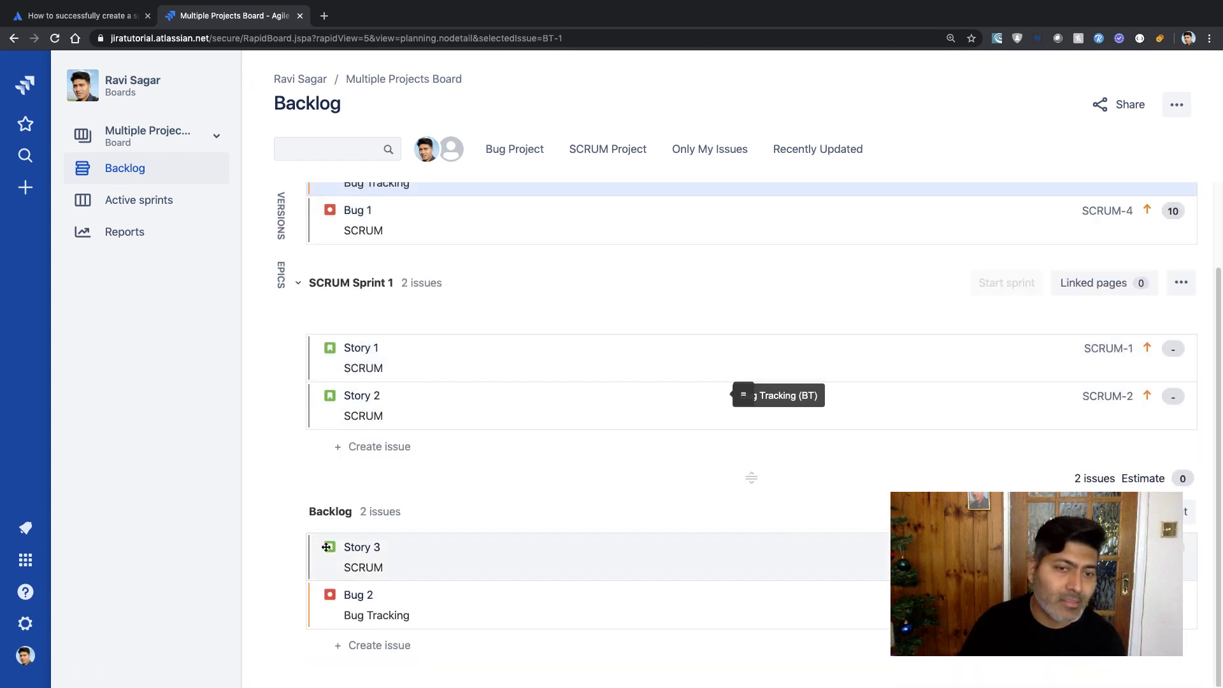
scroll(324, 587, up, 2)
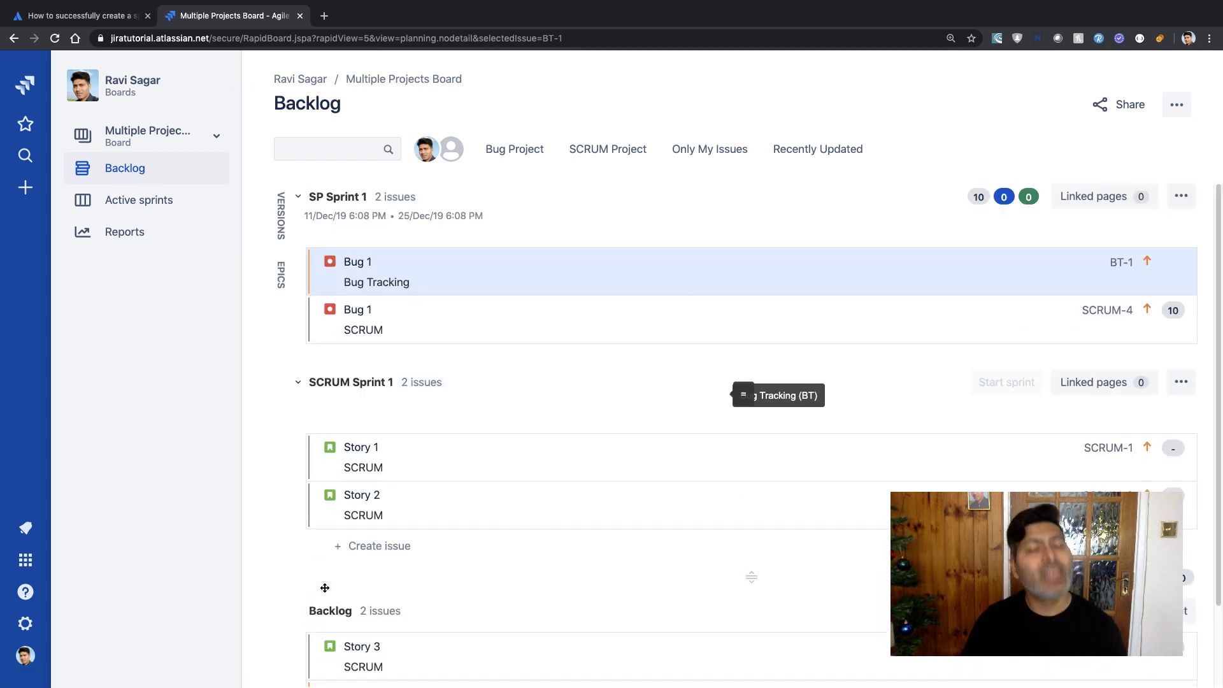